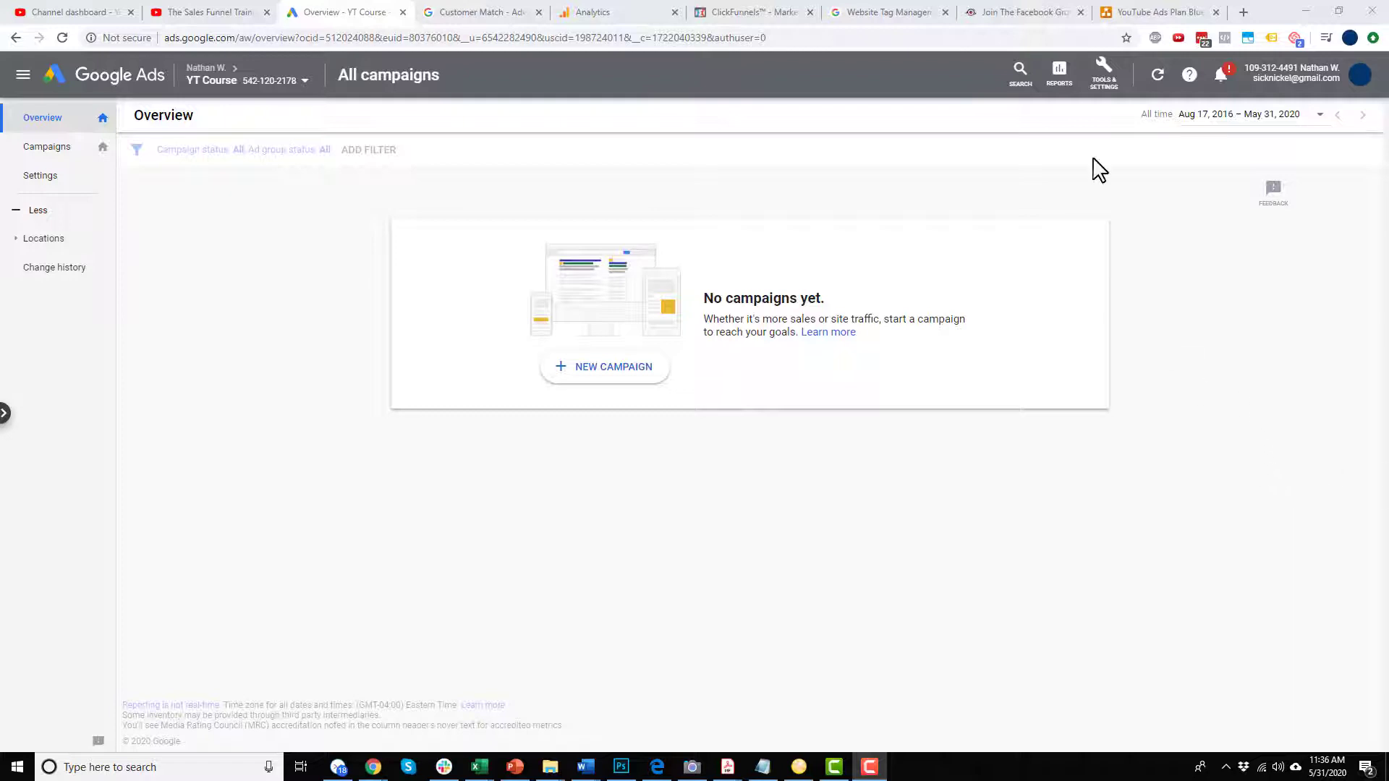
# Go to Audience manager's Custom Audiences list and start a new custom audience.
pyautogui.click(1102, 76)
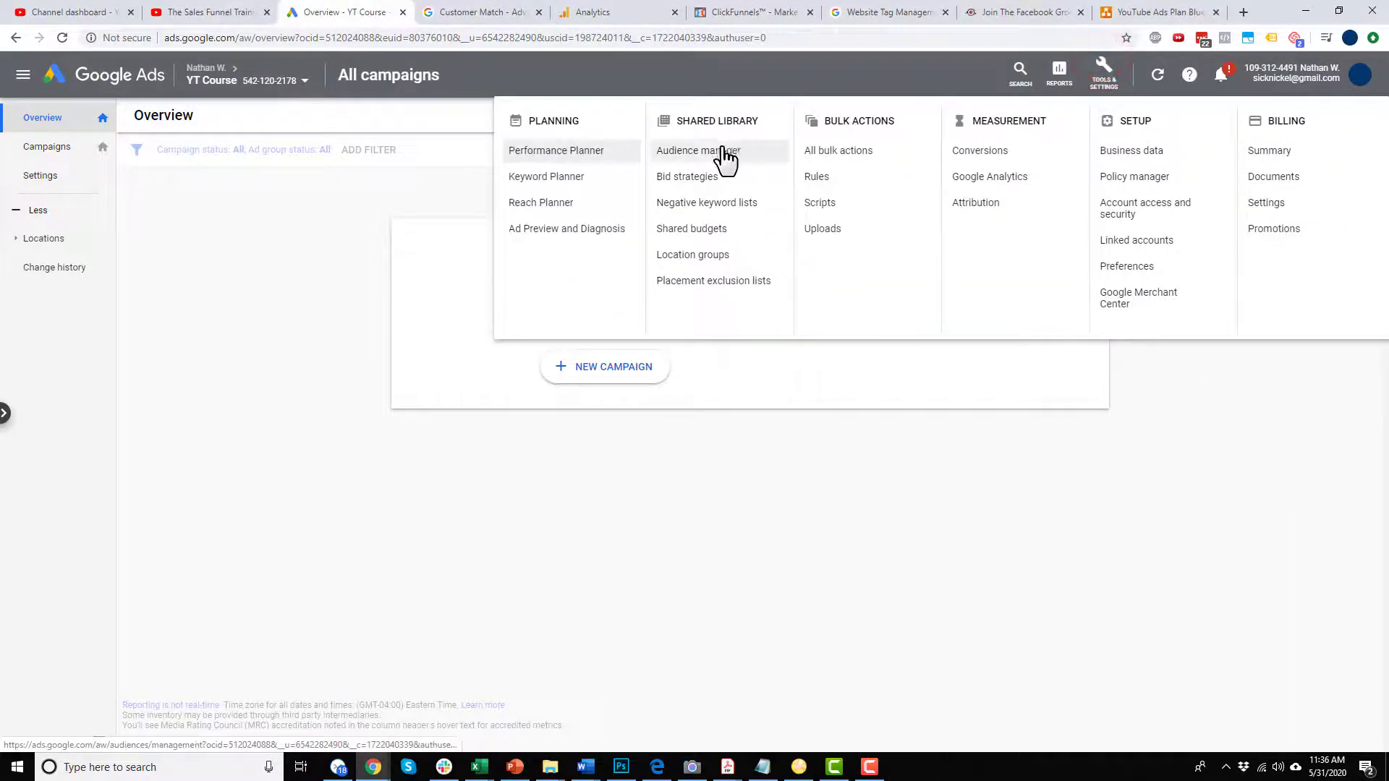
pyautogui.click(714, 155)
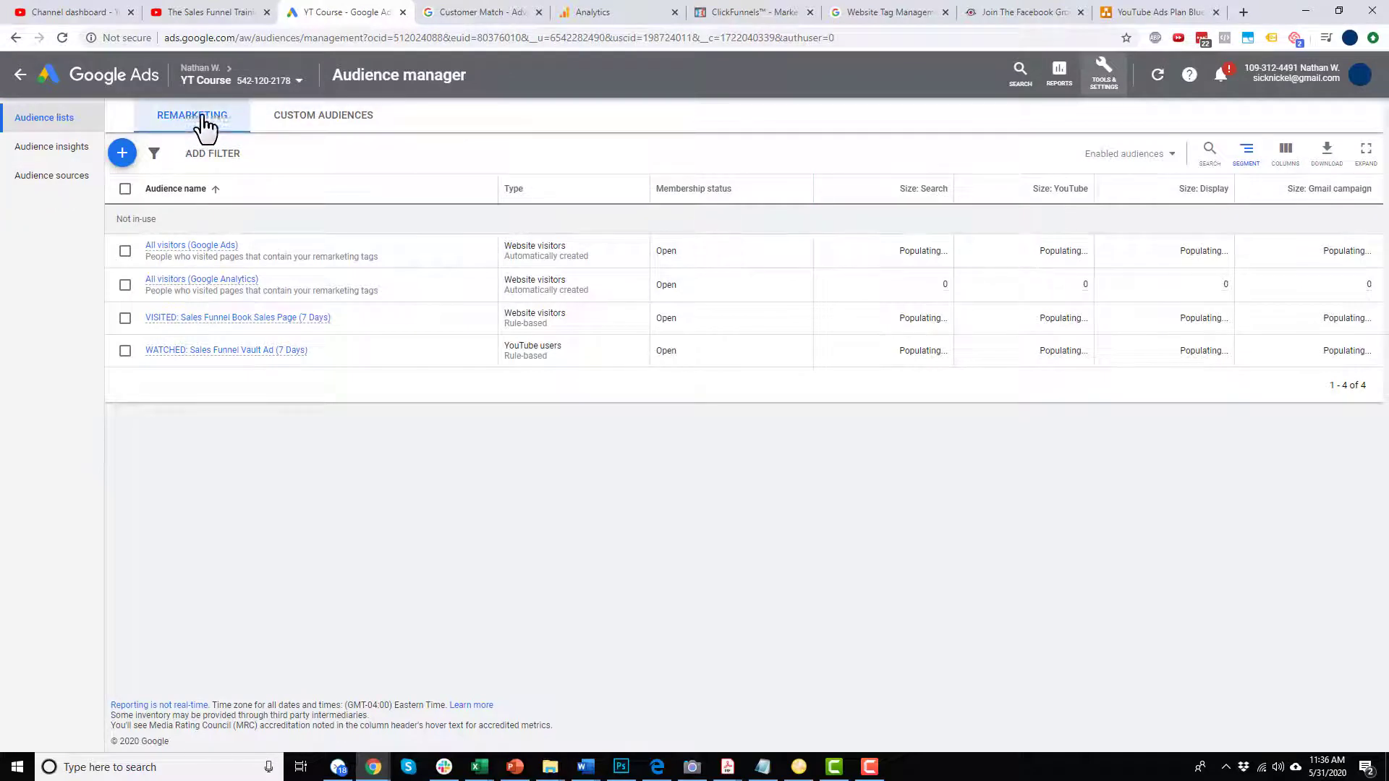
pyautogui.click(310, 120)
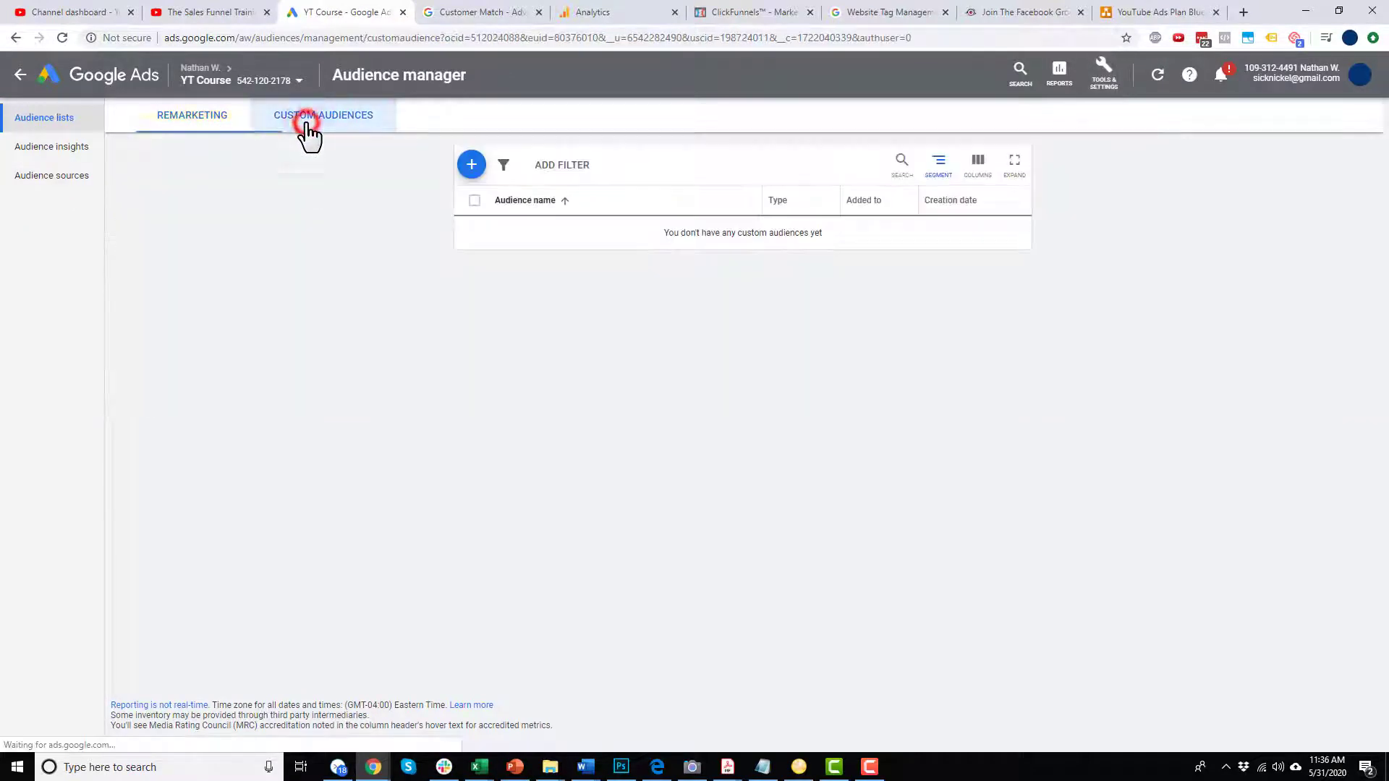
pyautogui.click(470, 171)
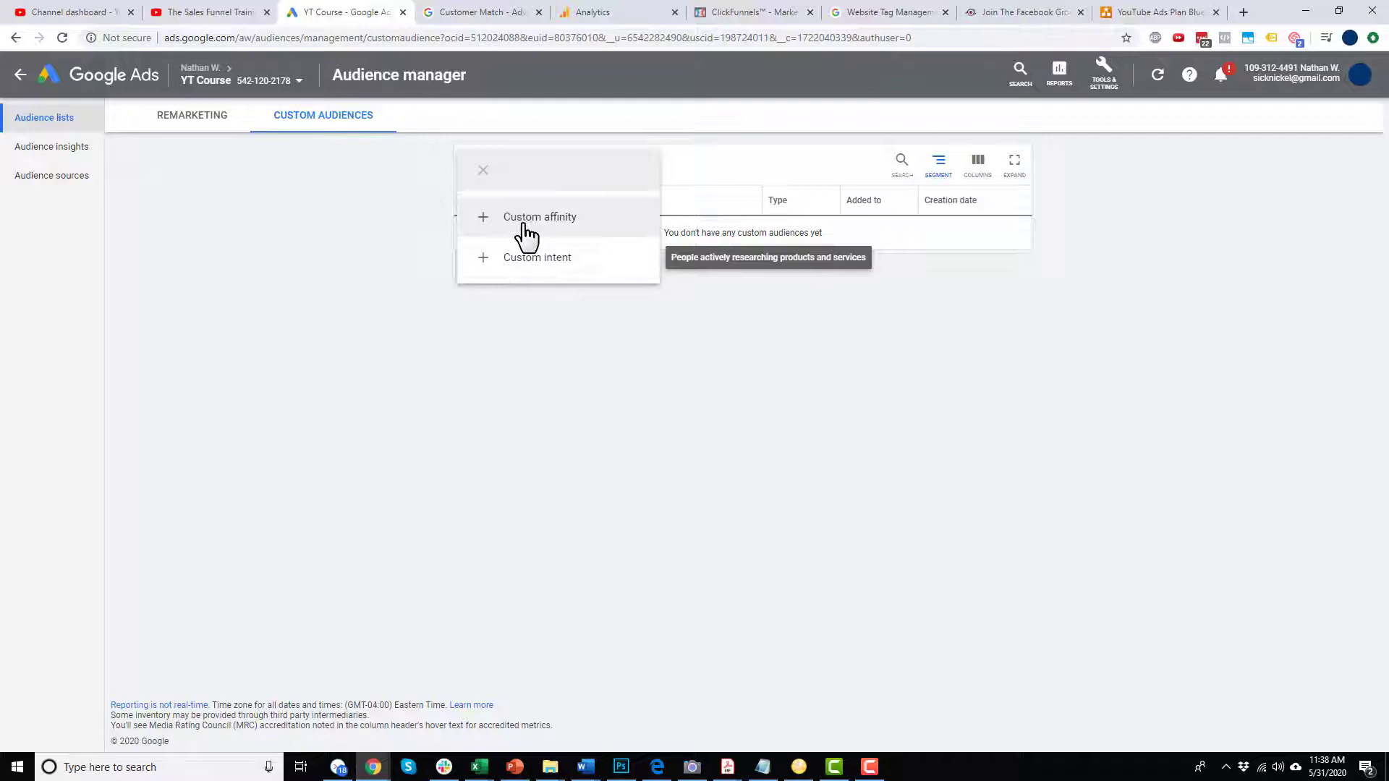
# Begin a custom affinity audience and set the entry type to URLs.
pyautogui.click(572, 226)
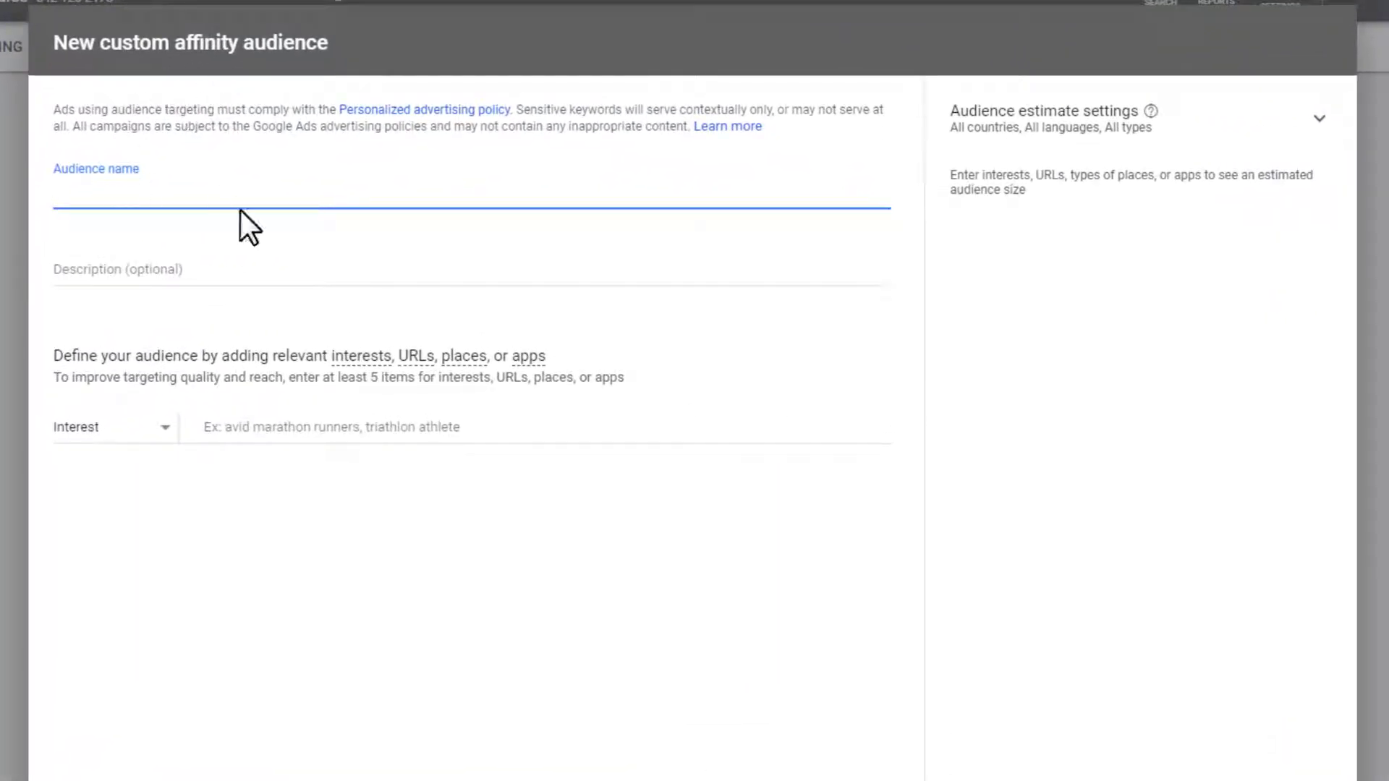
pyautogui.moveTo(53, 357); pyautogui.dragTo(554, 362)
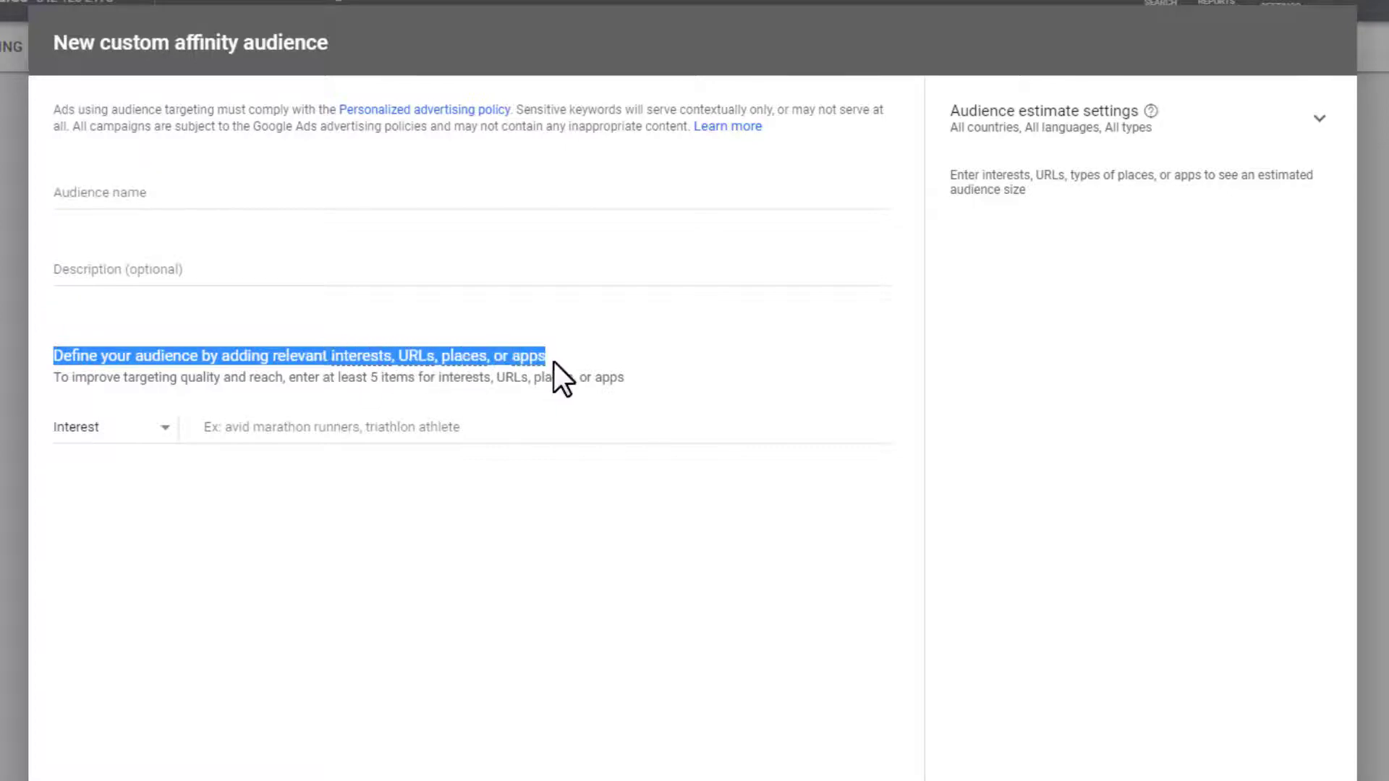
pyautogui.click(141, 434)
pyautogui.click(96, 486)
# Add URLs clickfunnels.com, digitalmarket.com, leadpages.com and activecampaign.com to the audience.
pyautogui.click(414, 427)
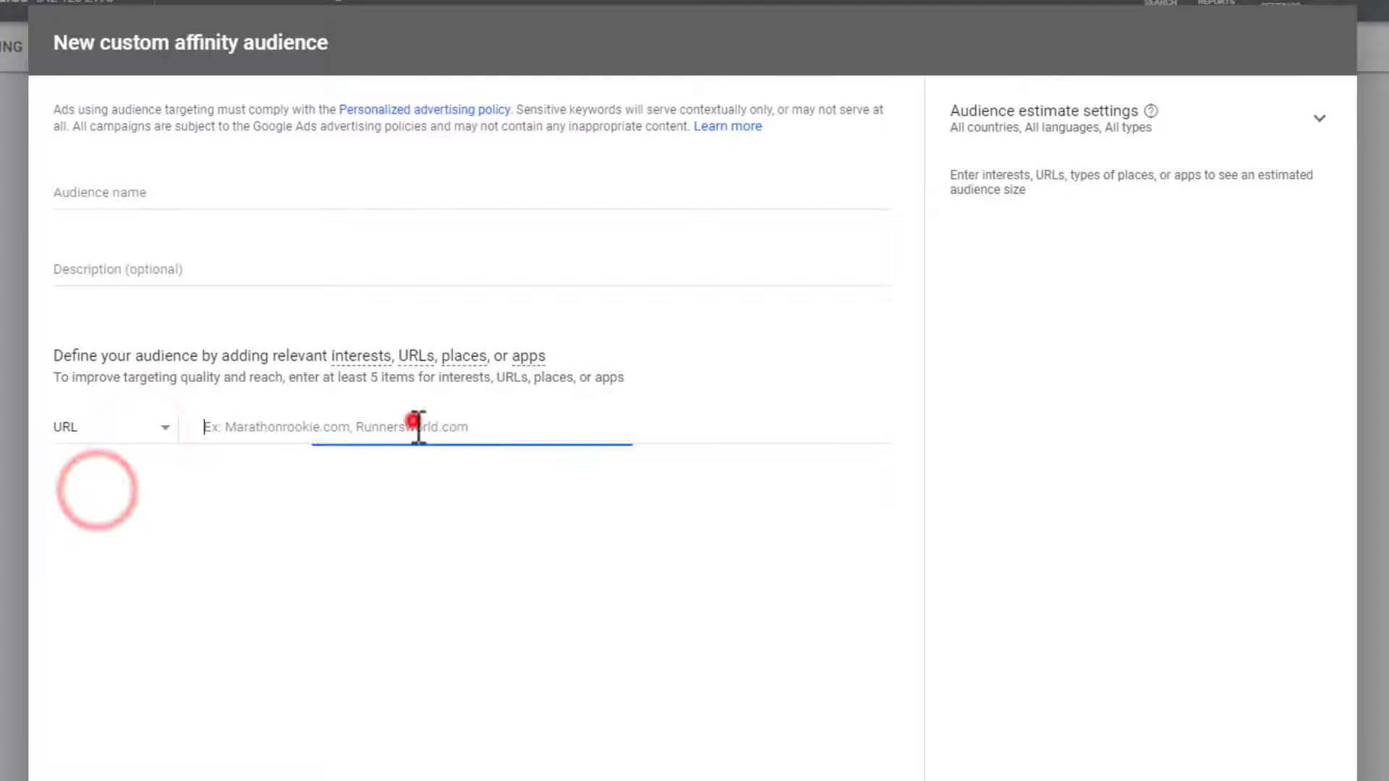
pyautogui.write('clickfunnels.com')
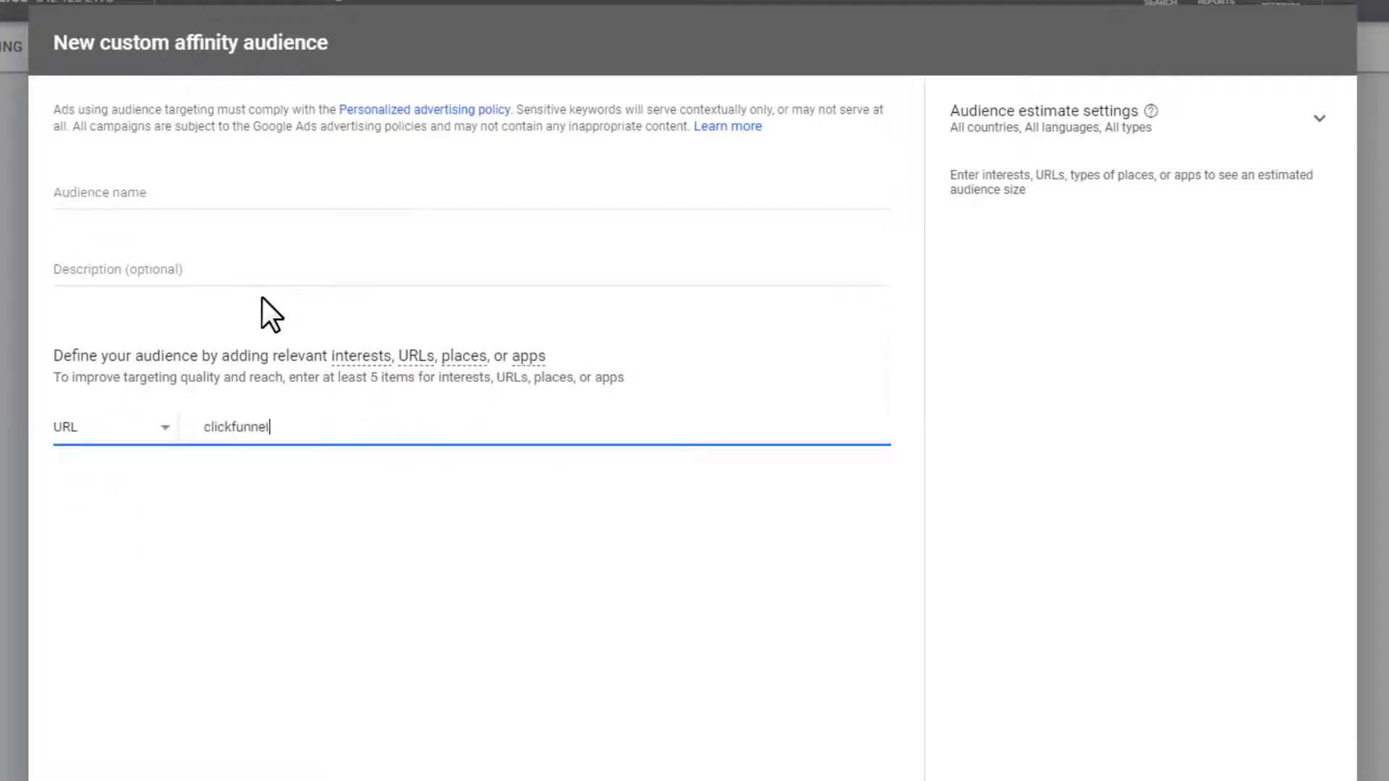
pyautogui.press('Return')
pyautogui.write('digital')
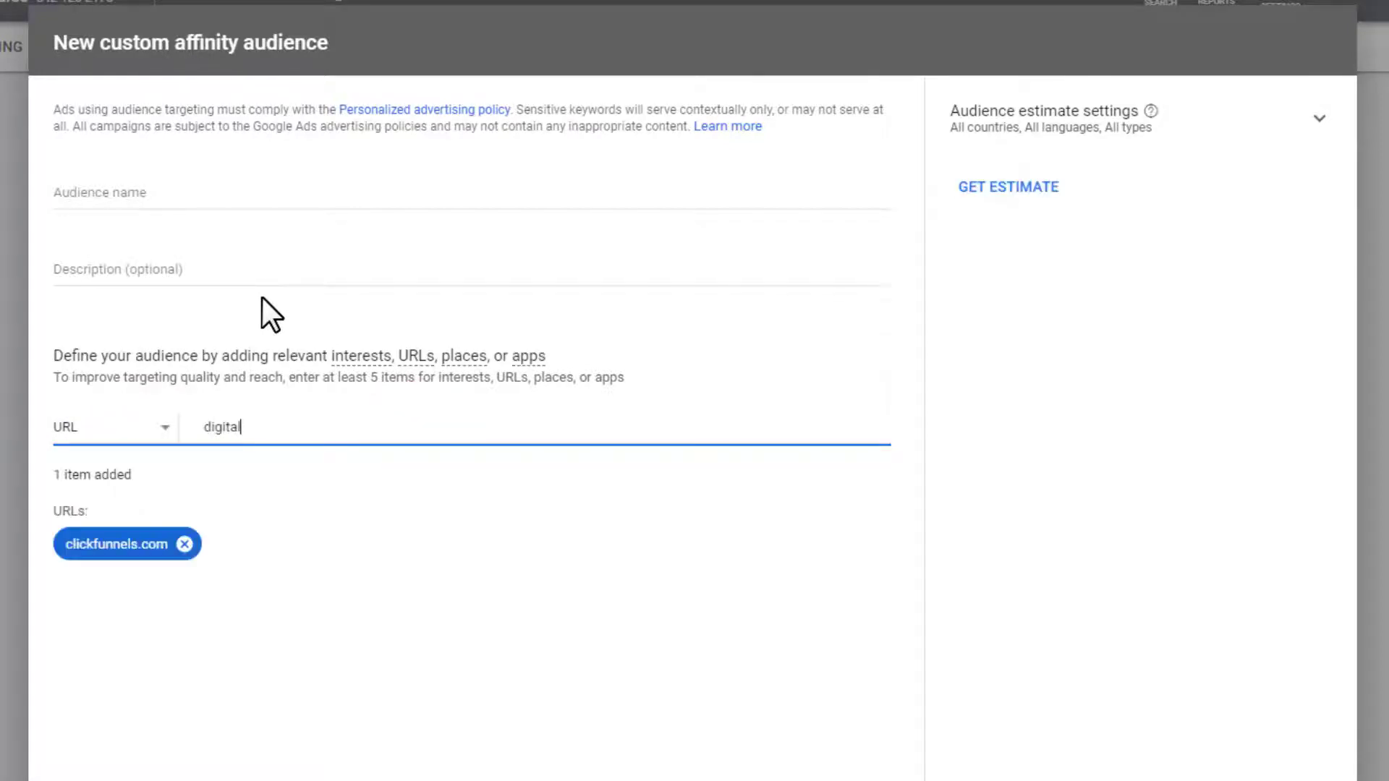
pyautogui.write('market.com')
pyautogui.press('Return')
pyautogui.write('leadpa')
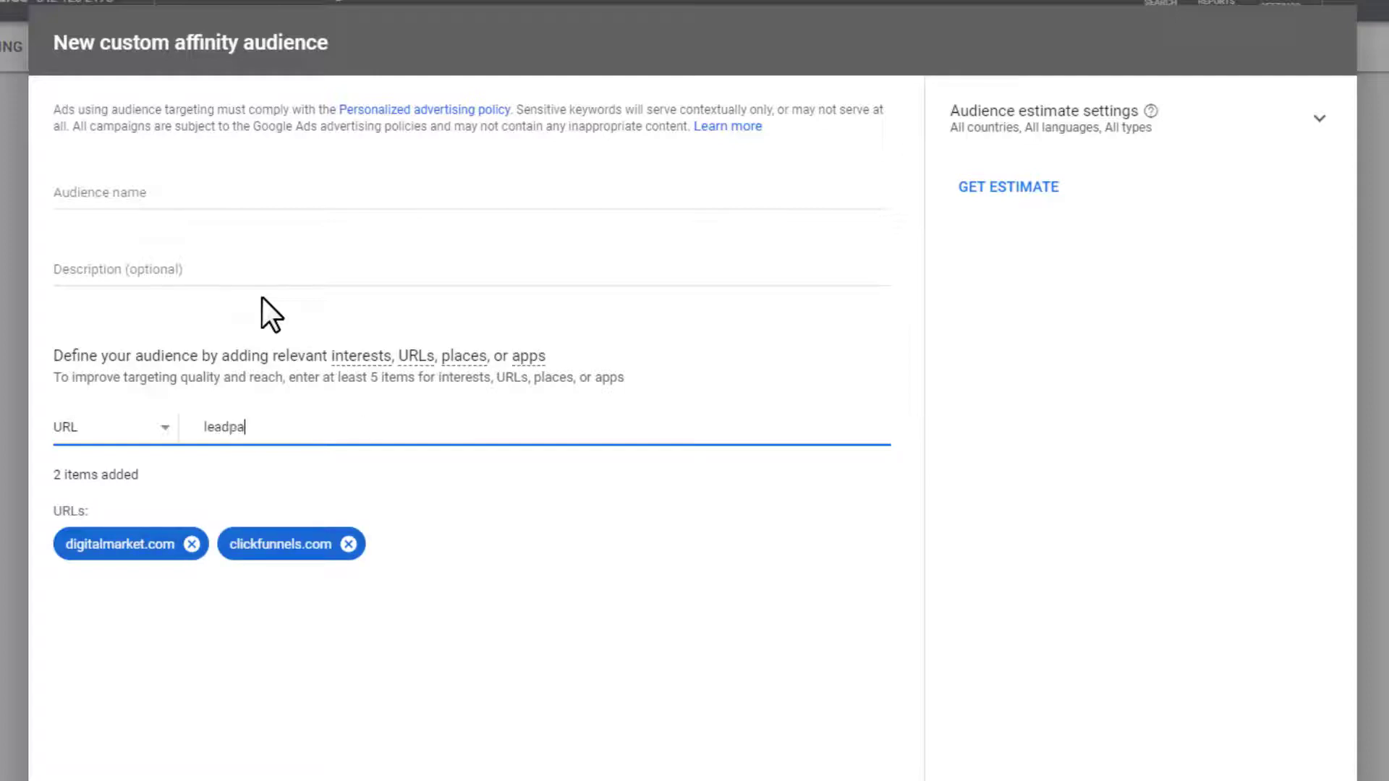
pyautogui.write('ges.com')
pyautogui.press('Return')
pyautogui.write('act')
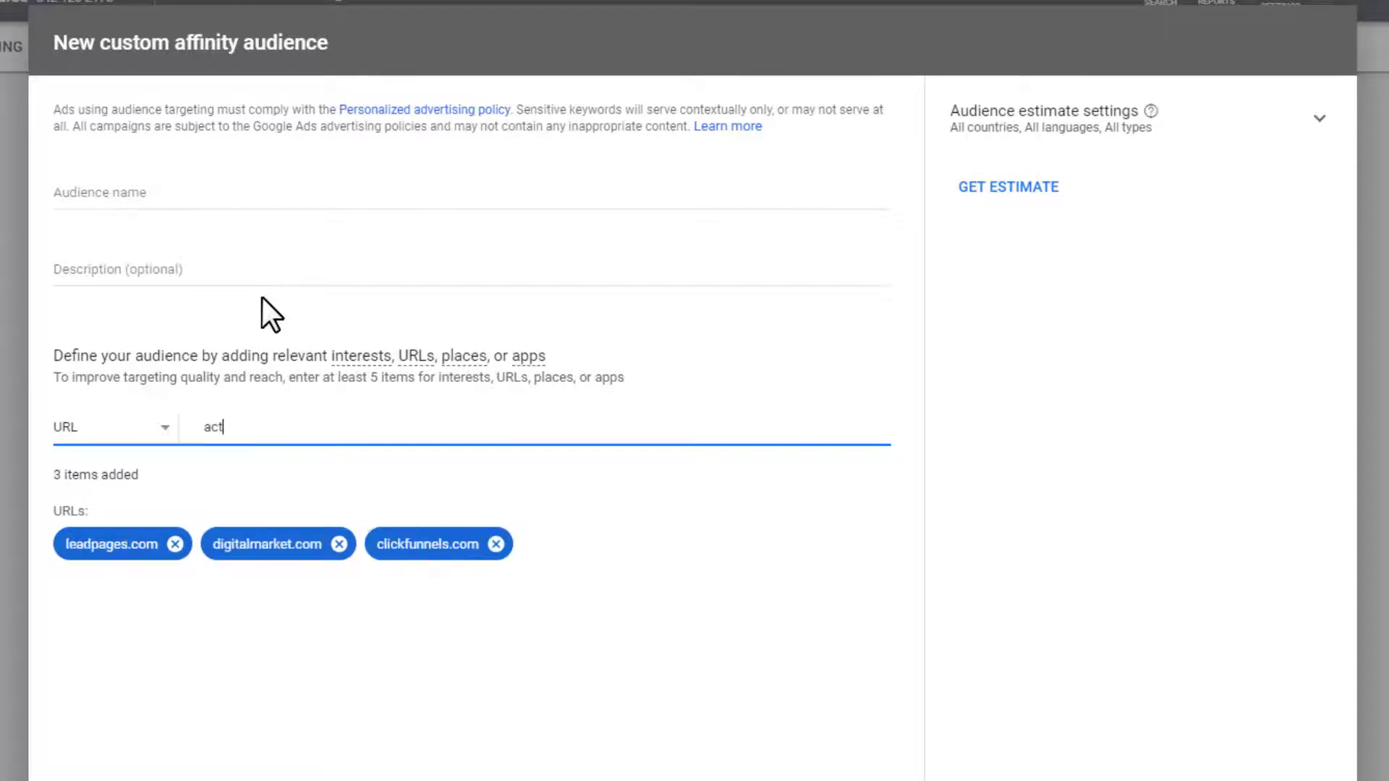
pyautogui.write('ivecampaign.com')
pyautogui.press('Return')
# Add interests sales funnels, paid advertising and digital marketing to the audience.
pyautogui.click(127, 434)
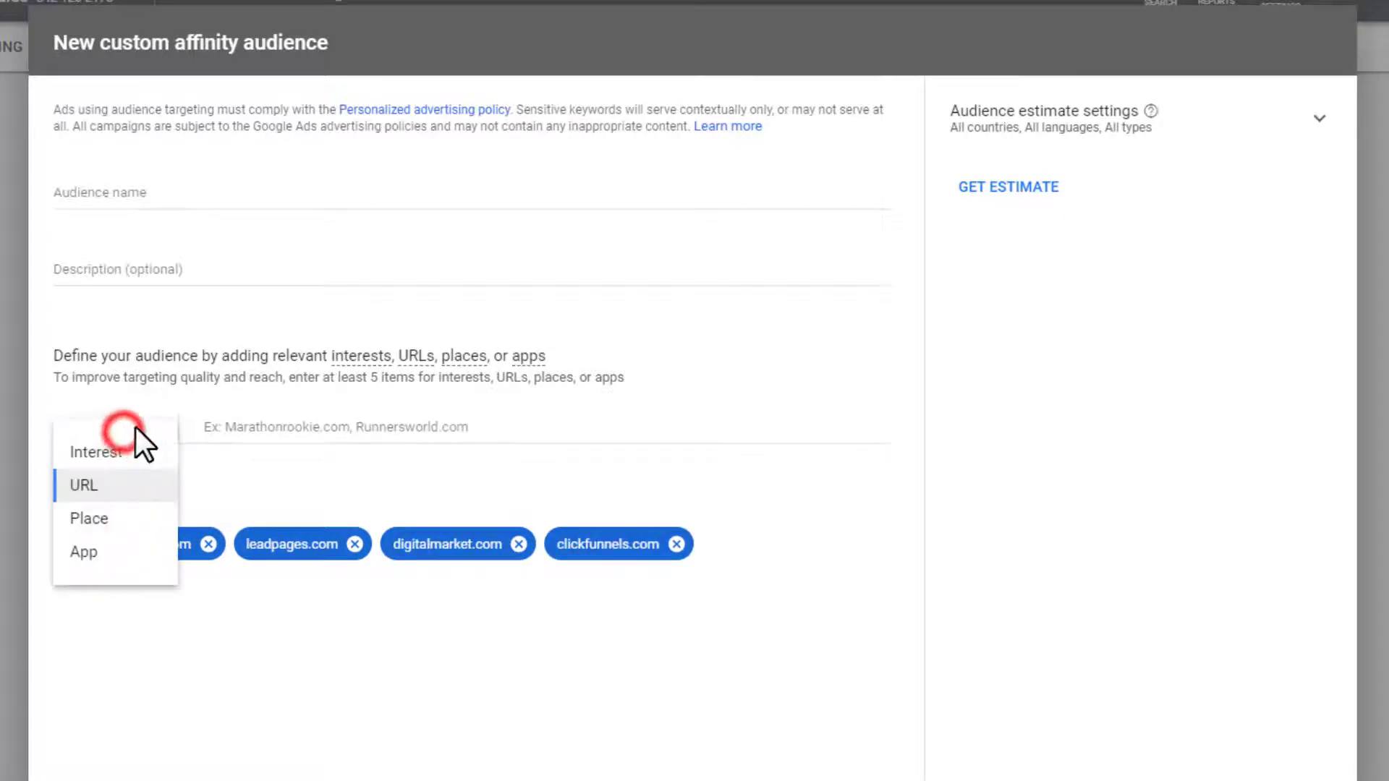
pyautogui.click(125, 456)
pyautogui.click(298, 423)
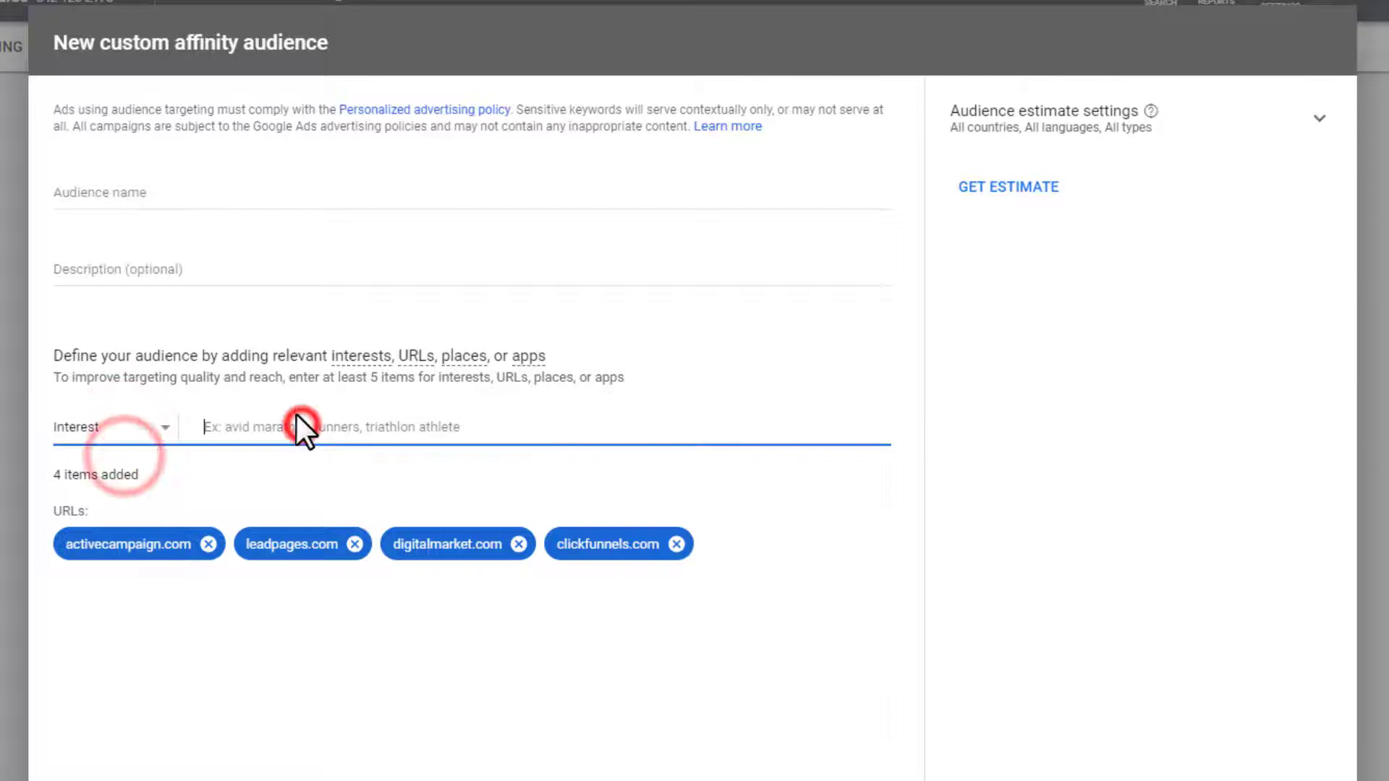
pyautogui.write('sales funnels')
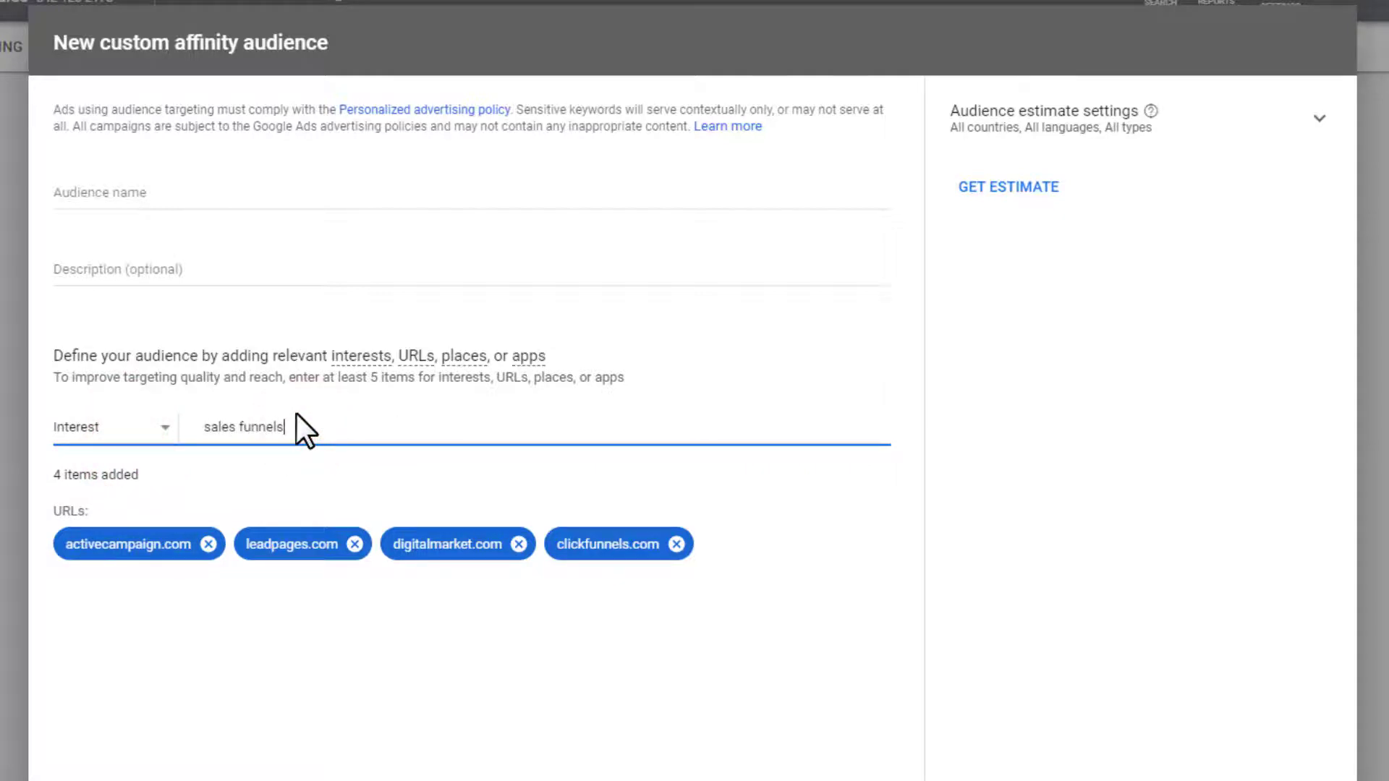
pyautogui.press('Return')
pyautogui.write('paid adv')
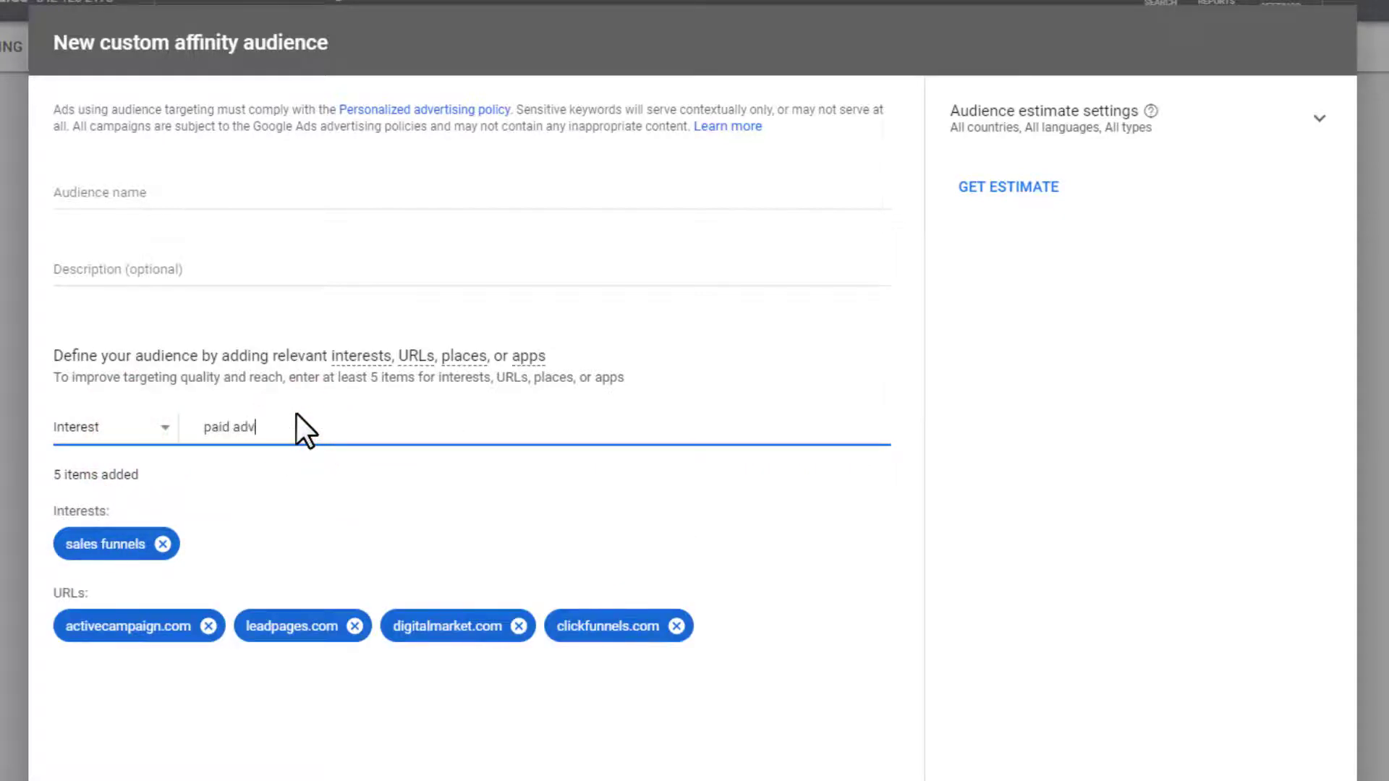
pyautogui.write('ertising')
pyautogui.press('Return')
pyautogui.write('digit')
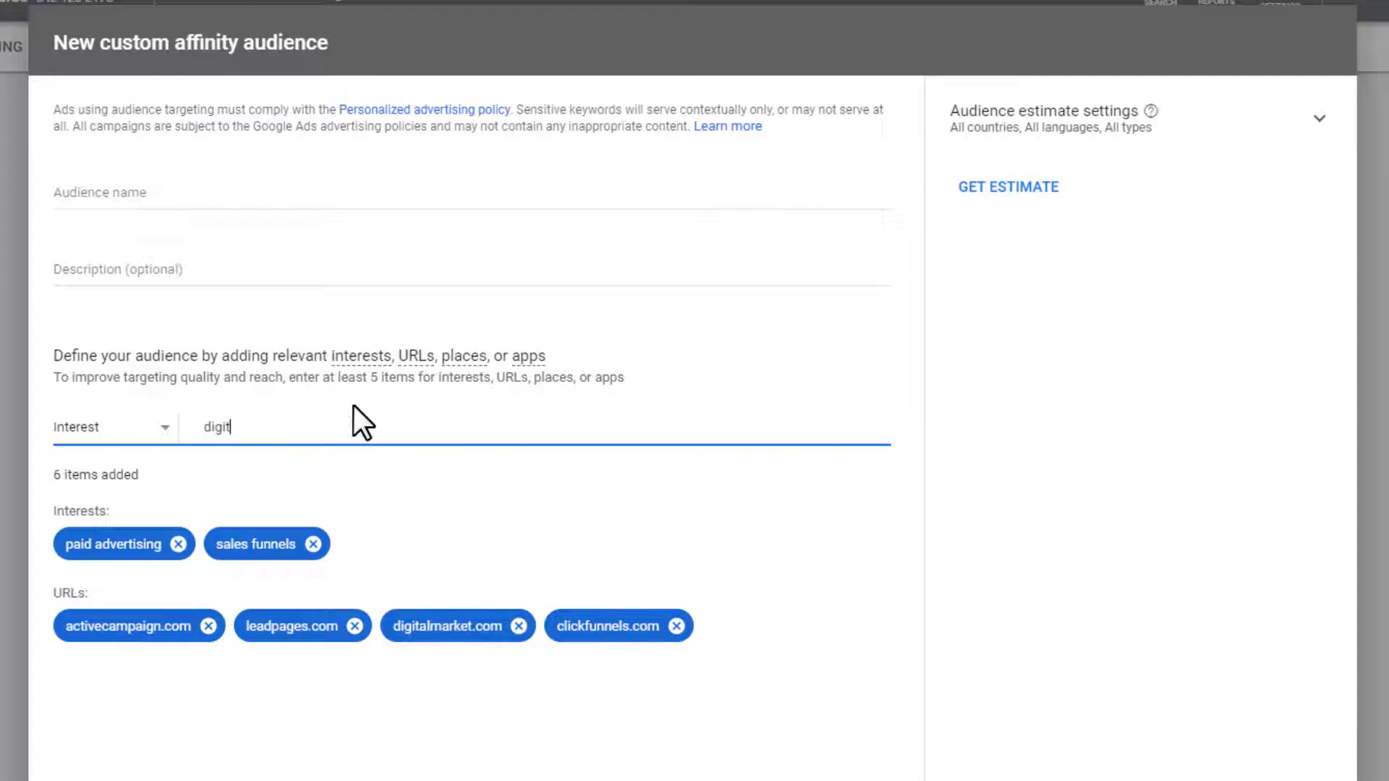
pyautogui.write('al marketing')
pyautogui.press('Return')
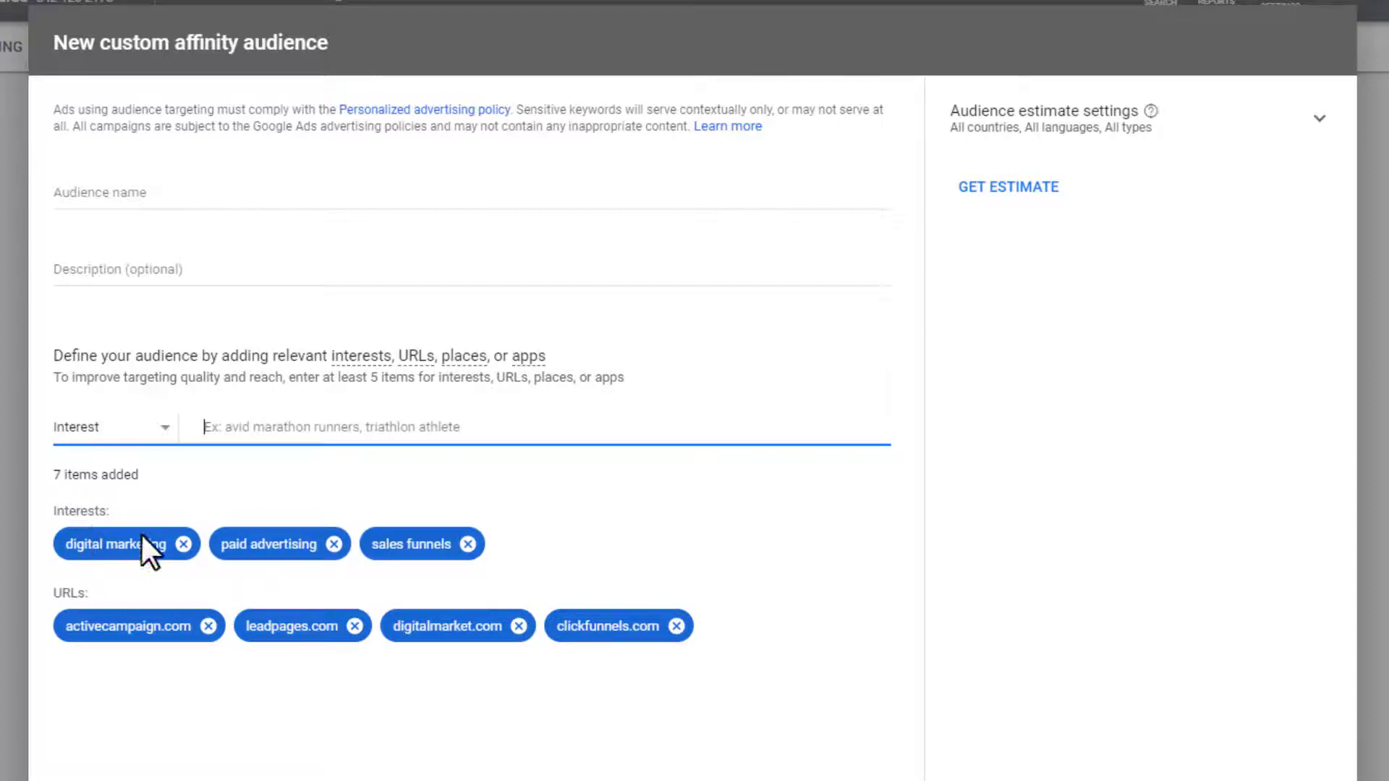
pyautogui.click(127, 436)
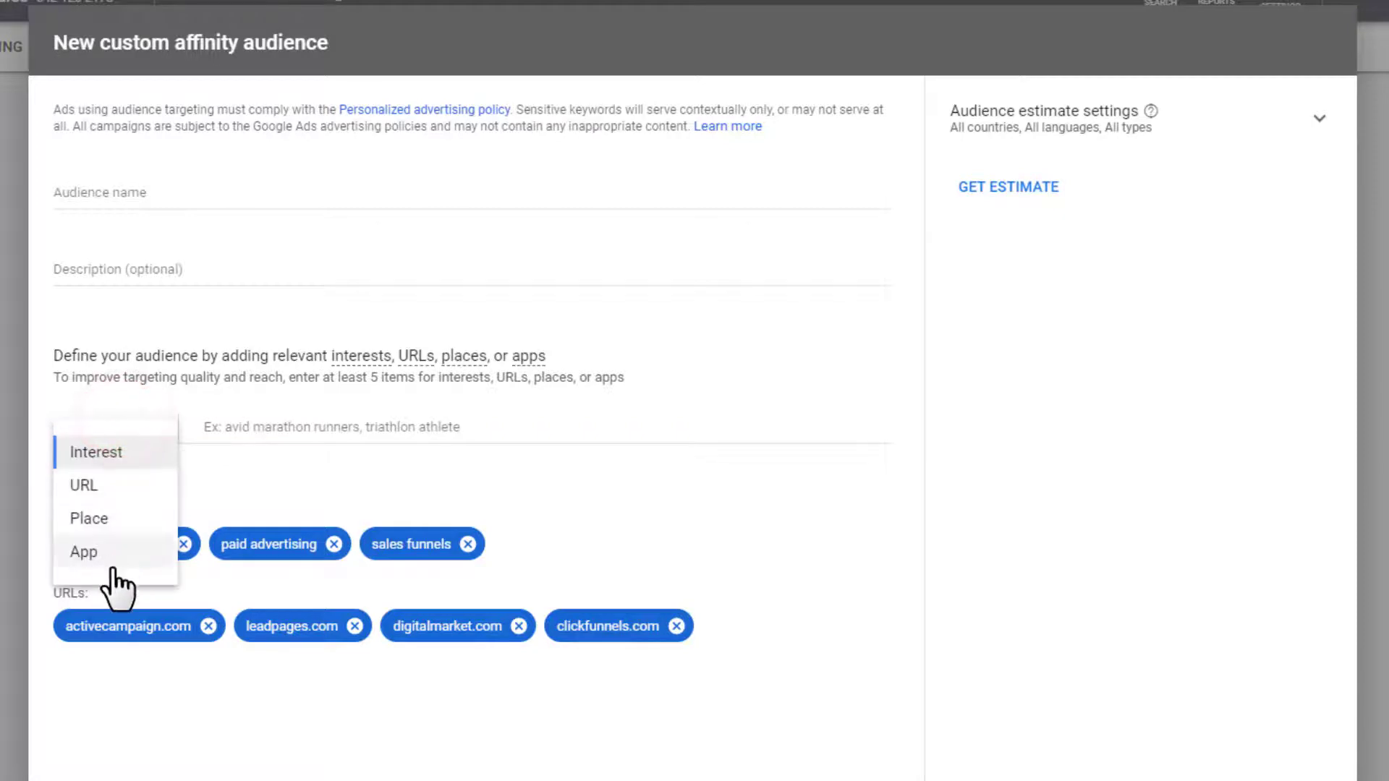
pyautogui.click(268, 705)
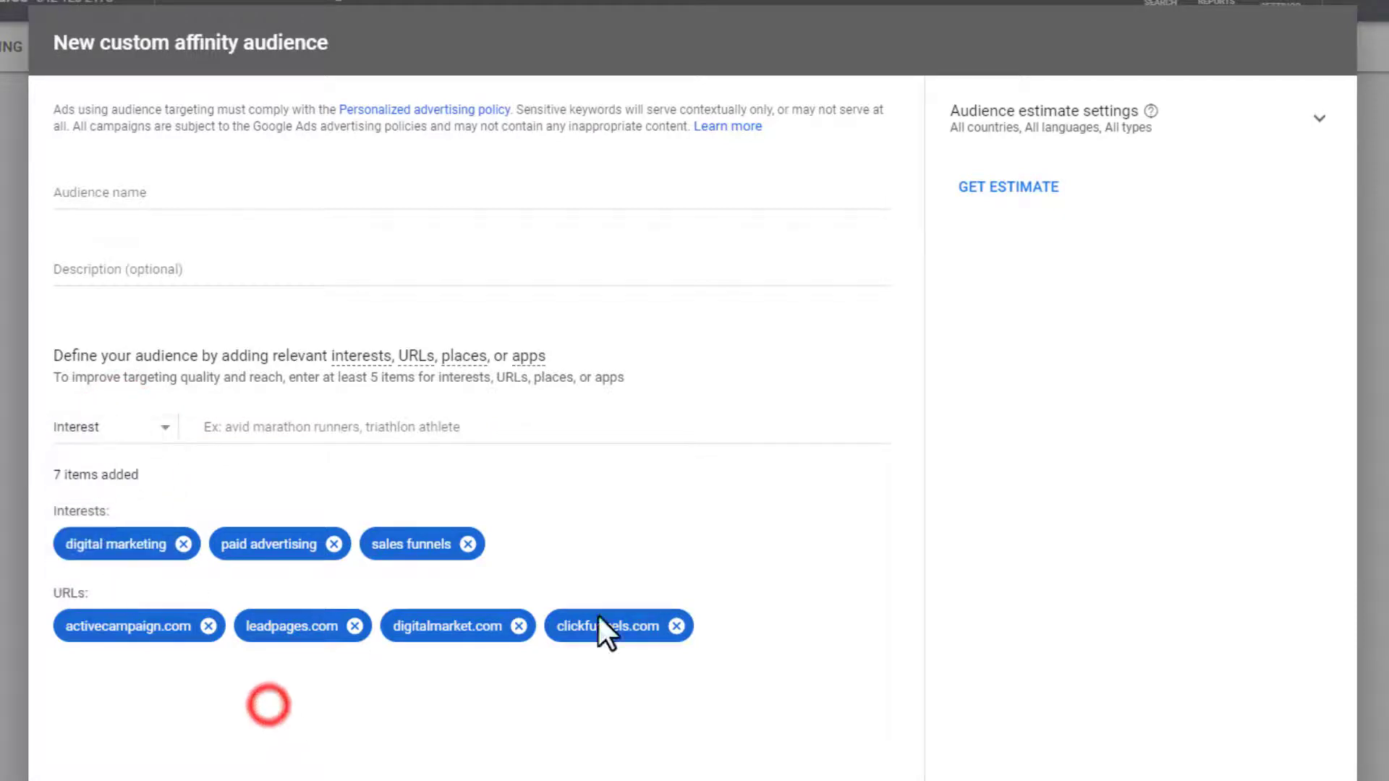
pyautogui.click(1013, 186)
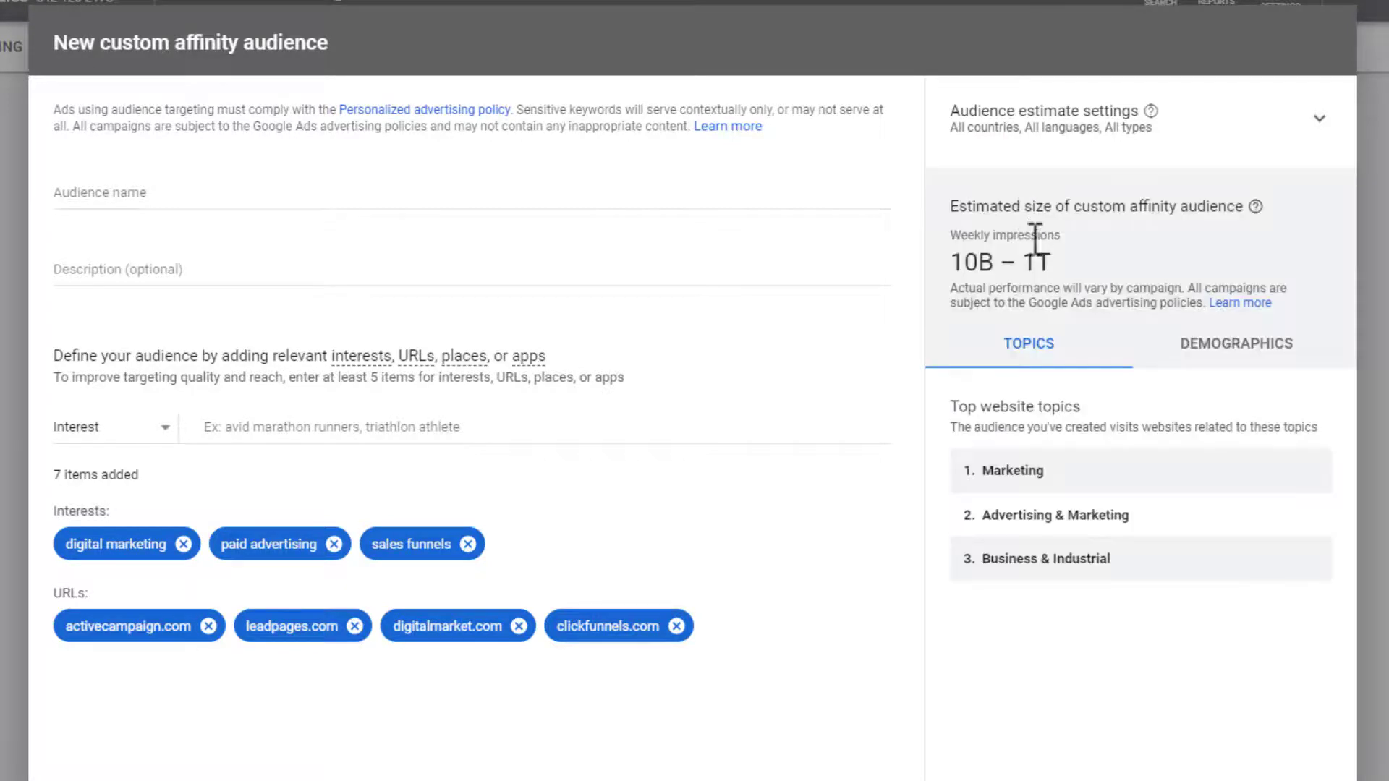
pyautogui.moveTo(952, 262); pyautogui.dragTo(1001, 262)
pyautogui.doubleClick(1037, 262)
pyautogui.moveTo(984, 475); pyautogui.dragTo(1122, 475)
pyautogui.moveTo(992, 516); pyautogui.dragTo(1129, 516)
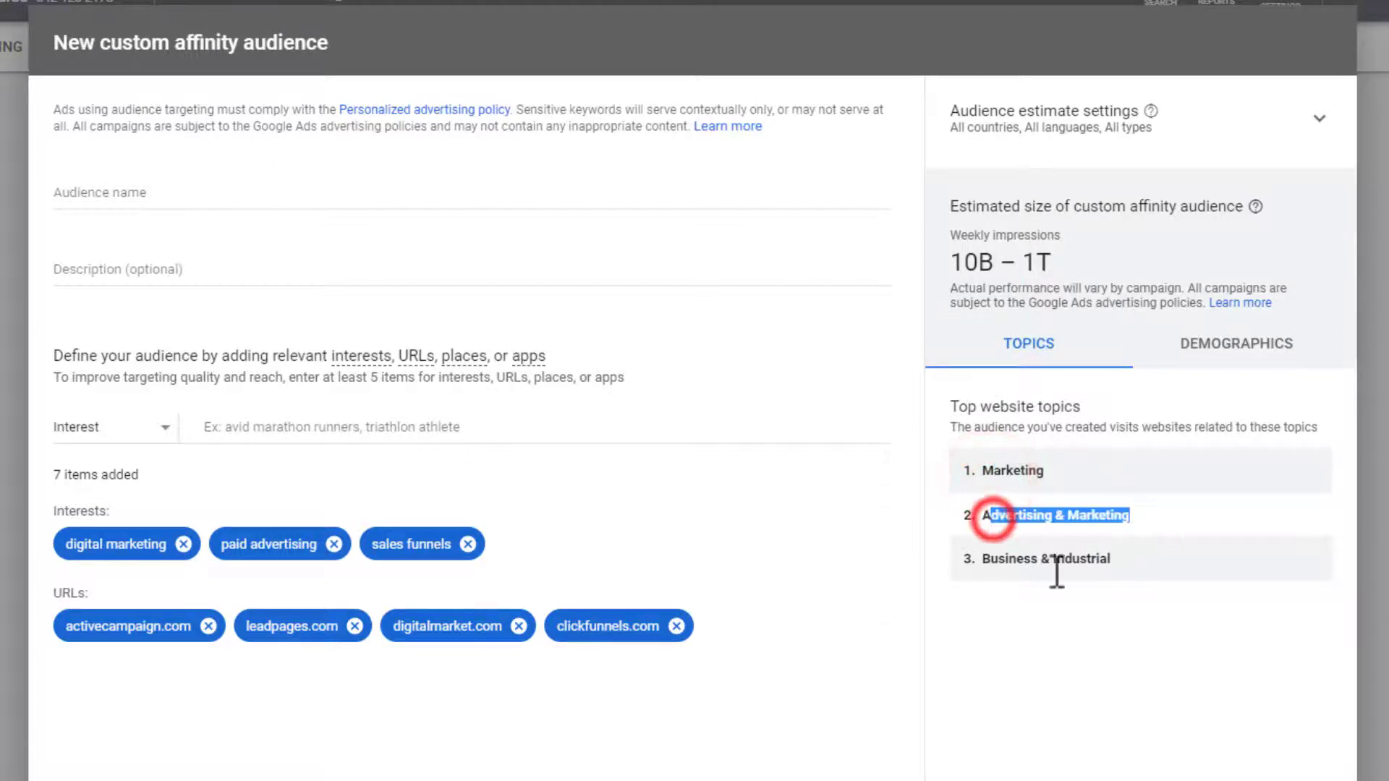
pyautogui.moveTo(990, 559); pyautogui.dragTo(1124, 566)
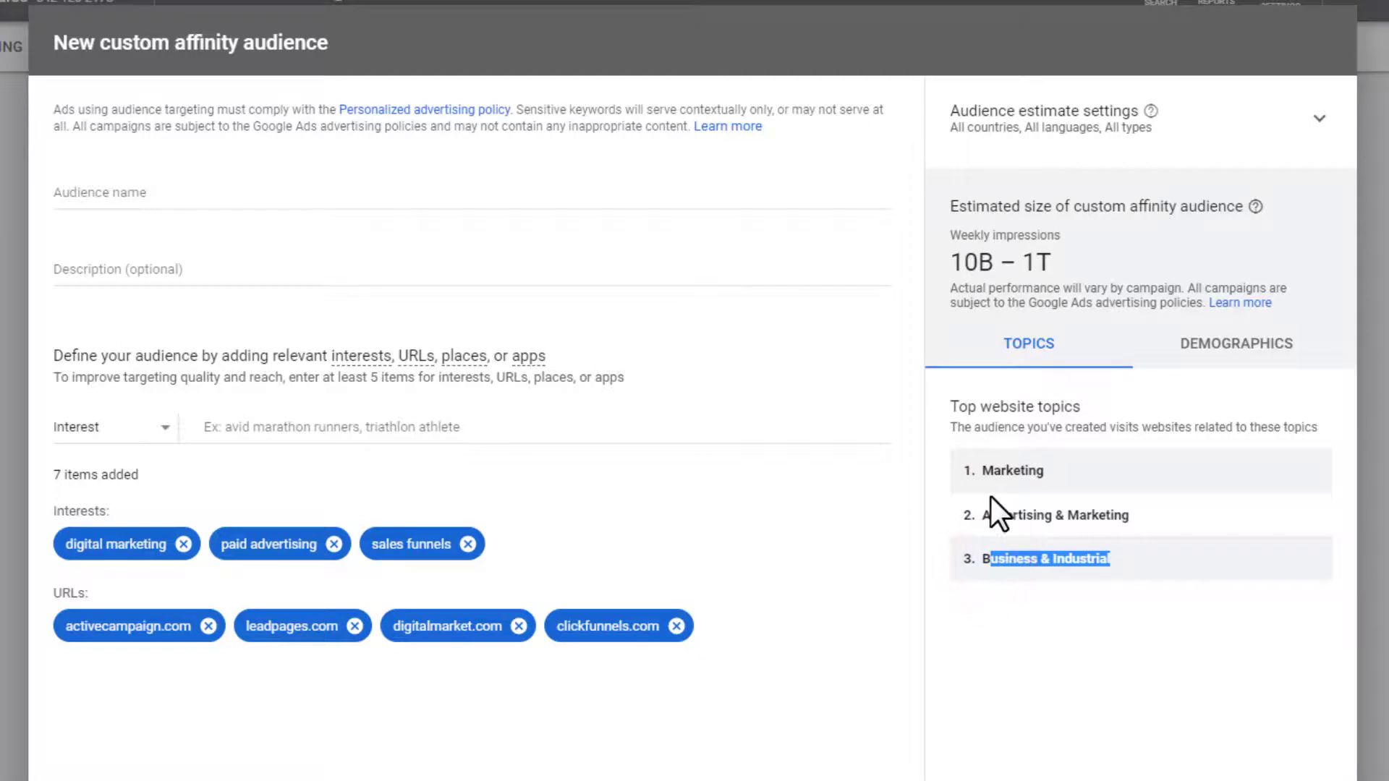
pyautogui.click(1257, 362)
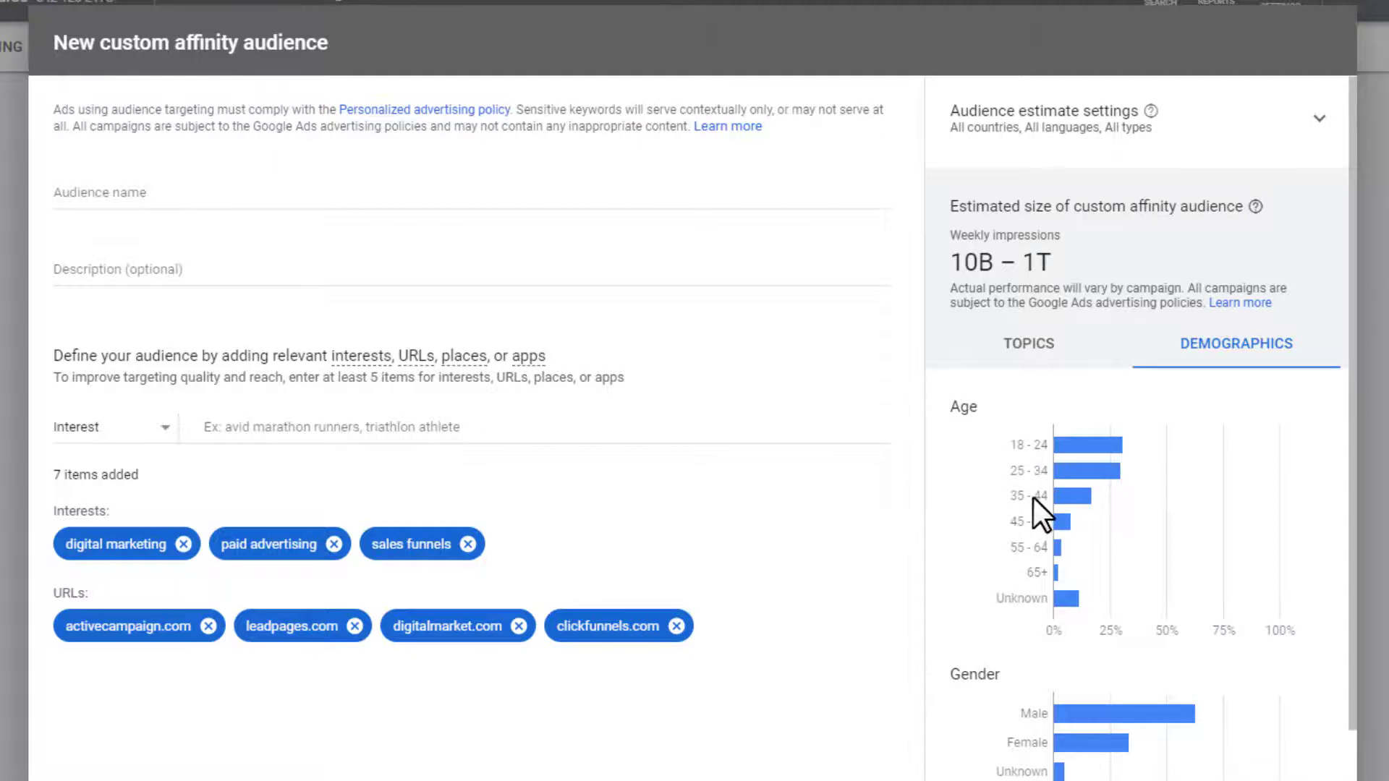
pyautogui.scroll(-2, 1065, 494)
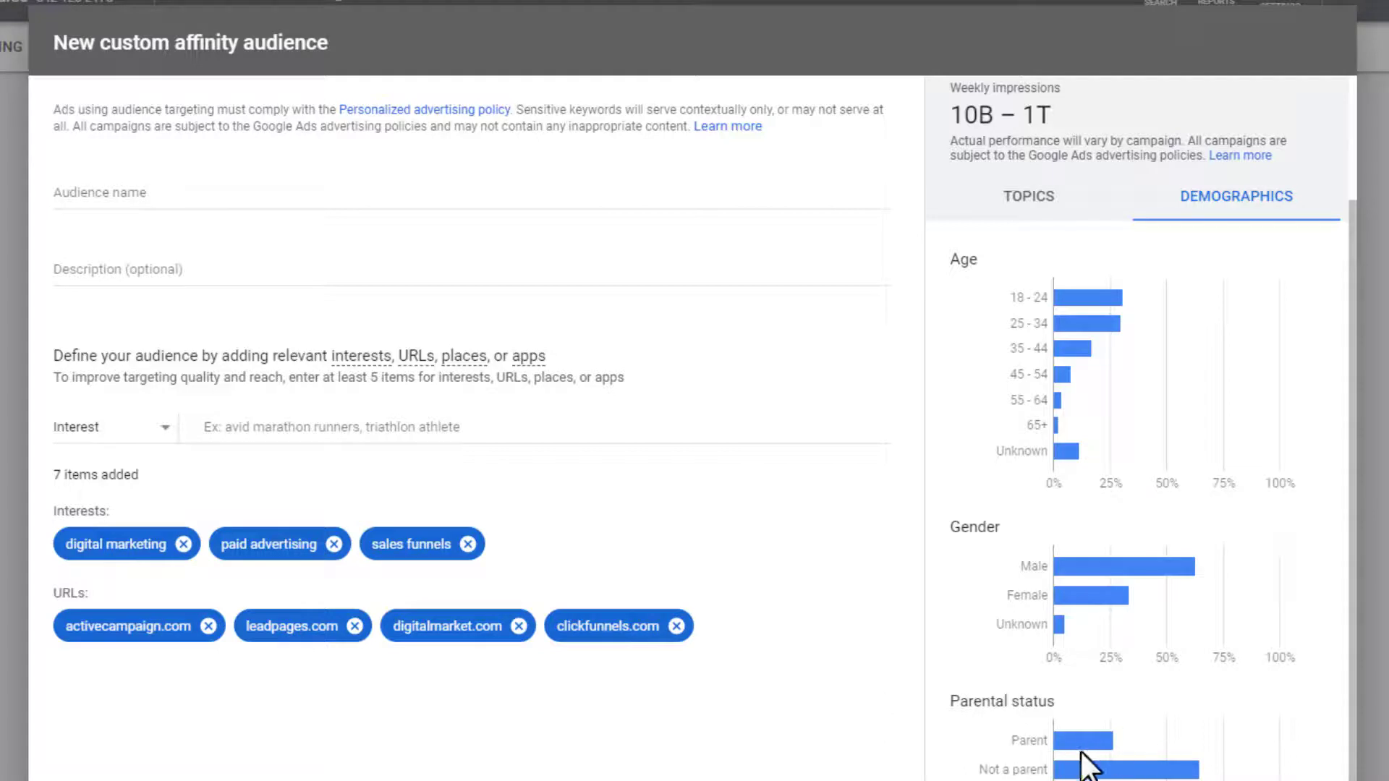
pyautogui.scroll(1, 1057, 637)
pyautogui.scroll(2, 1057, 641)
pyautogui.click(1030, 344)
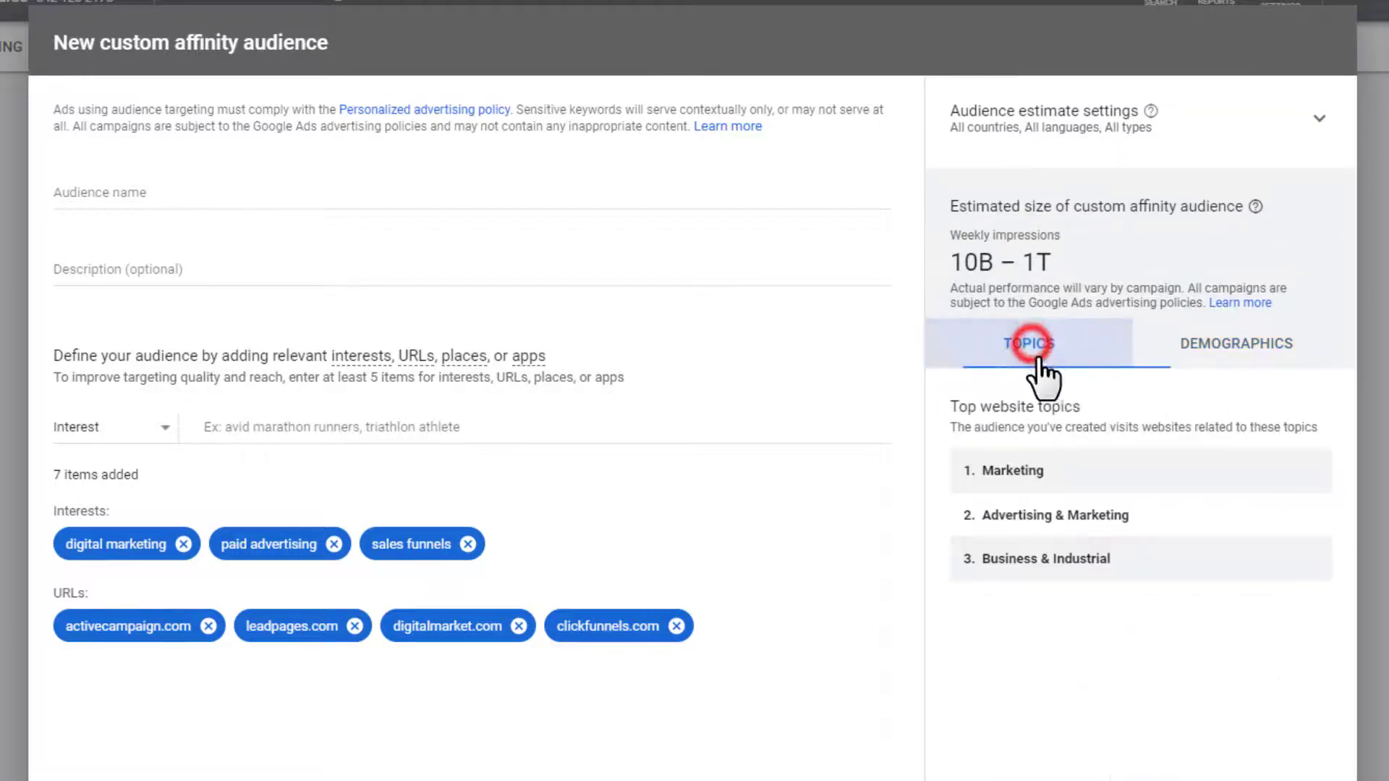
pyautogui.moveTo(943, 258); pyautogui.dragTo(1119, 262)
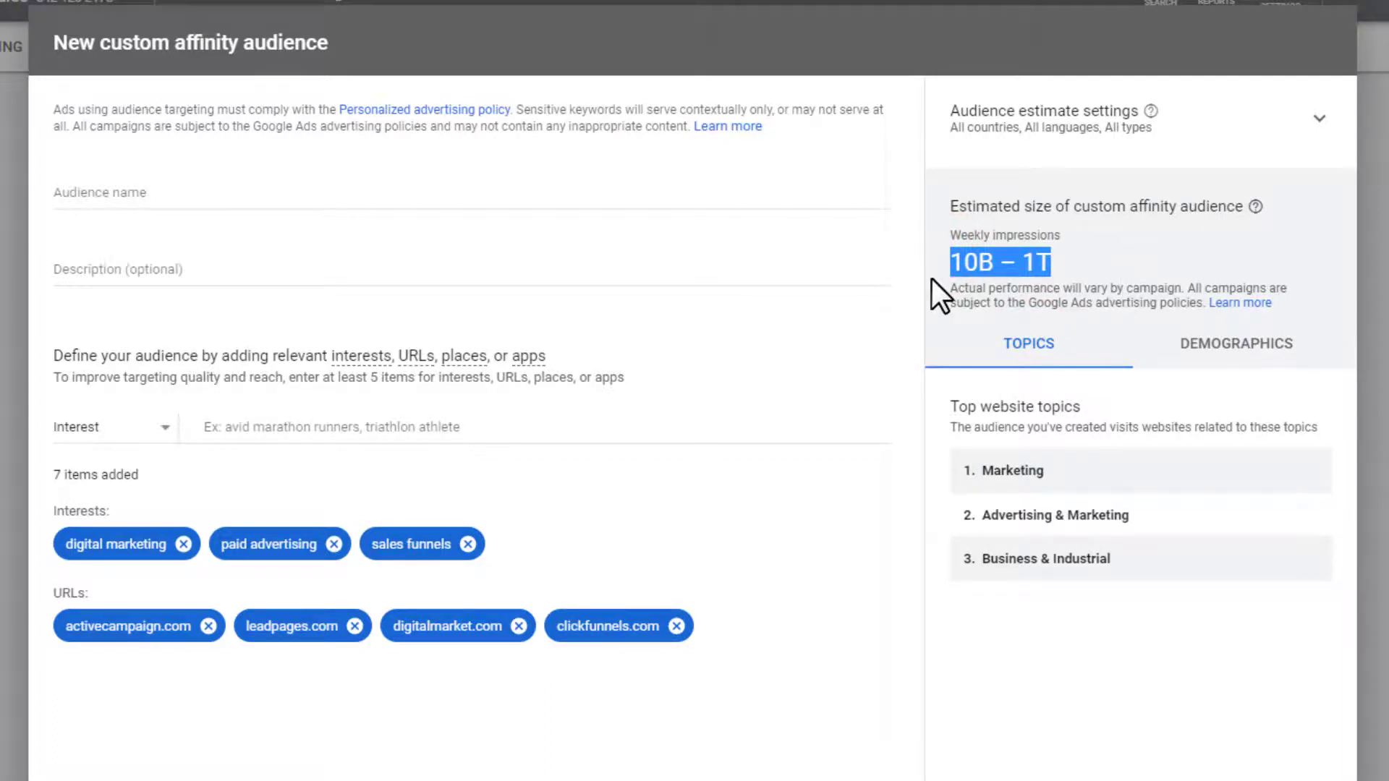
# Name the custom affinity audience 'CA - Digital Marketing' and save it.
pyautogui.click(273, 196)
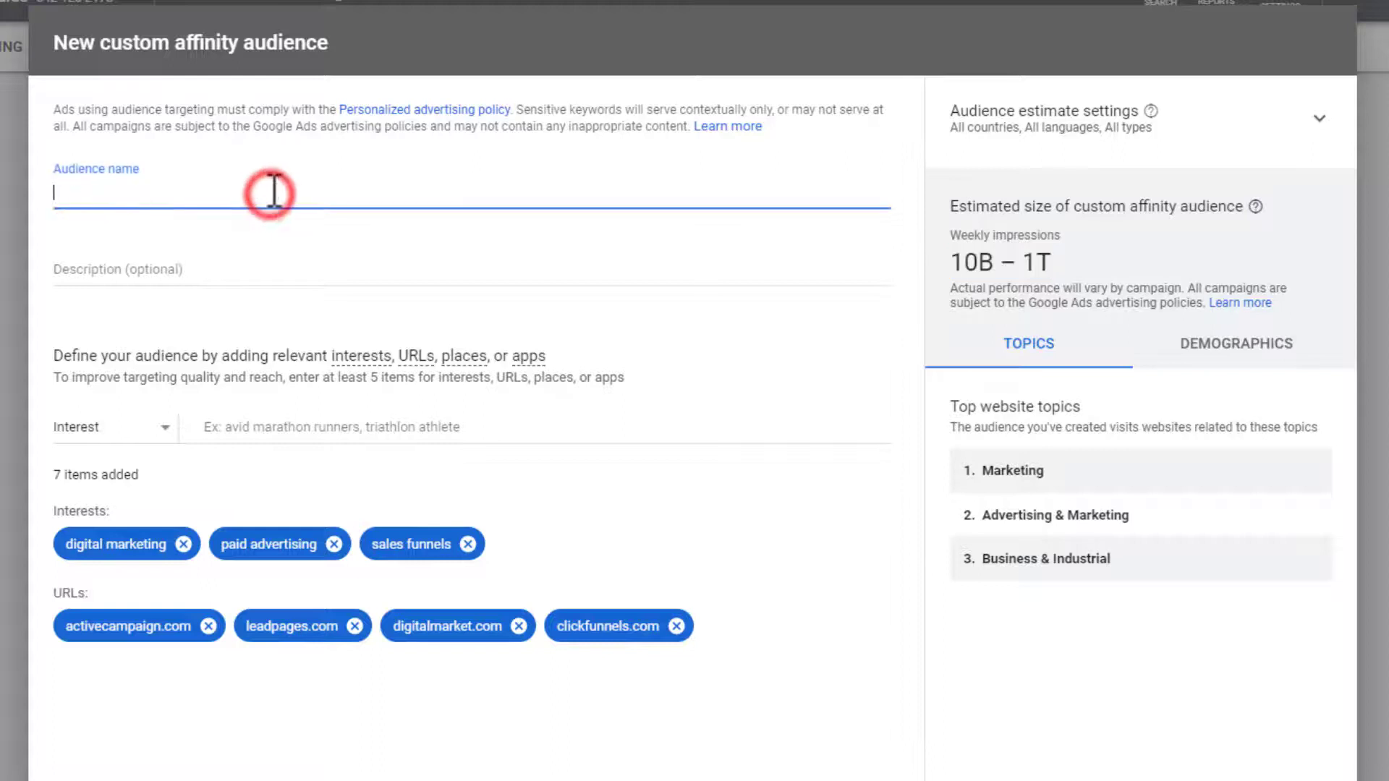
pyautogui.write('CA - Digital Marketing')
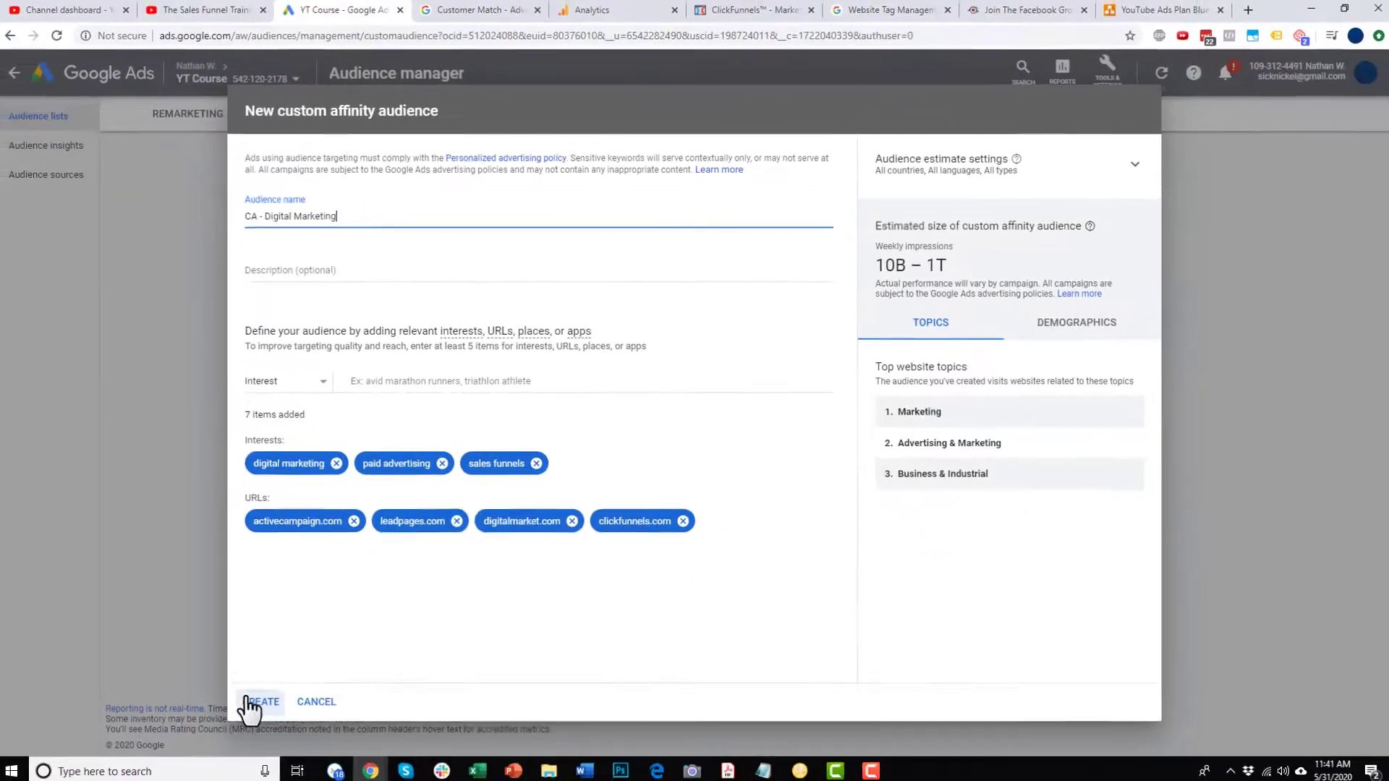
pyautogui.click(248, 696)
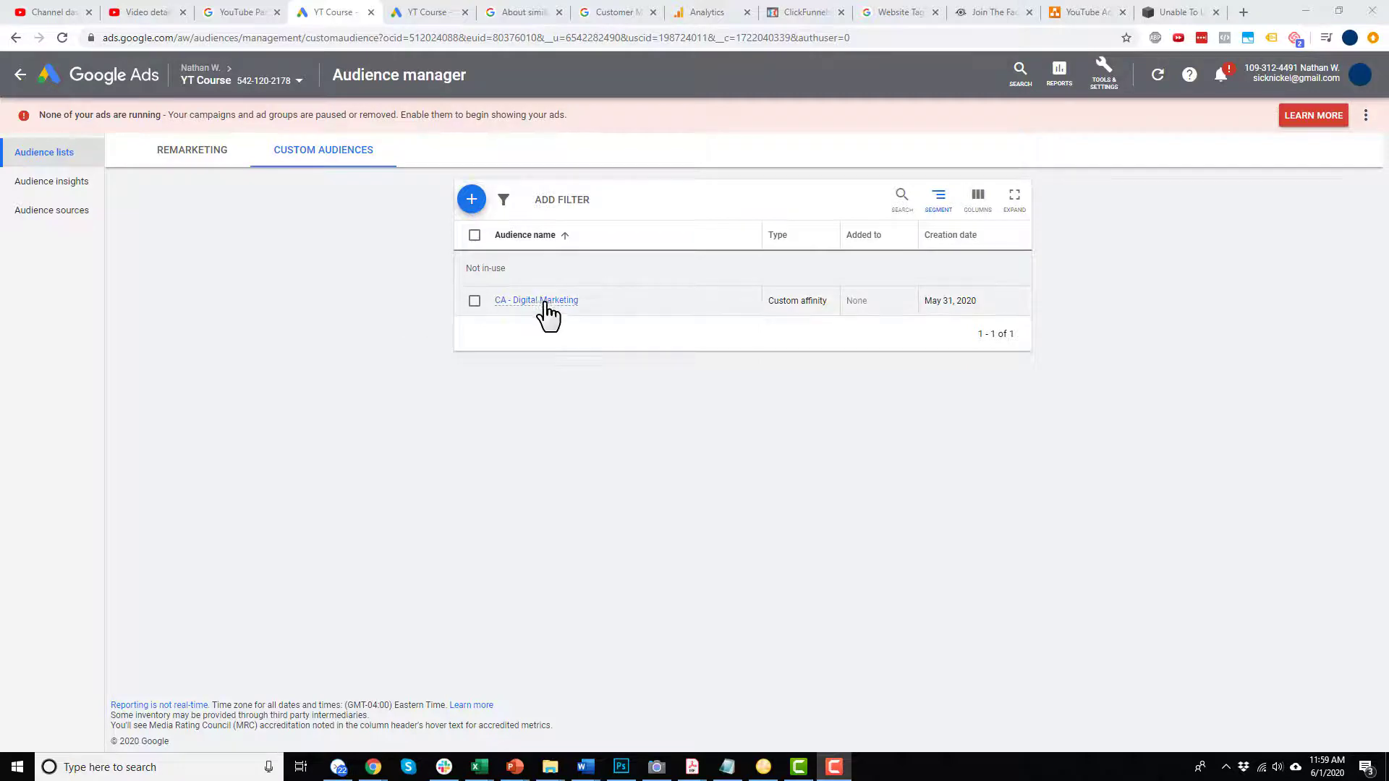
# Create a custom intent audience named 'CI - Digital Marketing' and show its basis options.
pyautogui.click(471, 199)
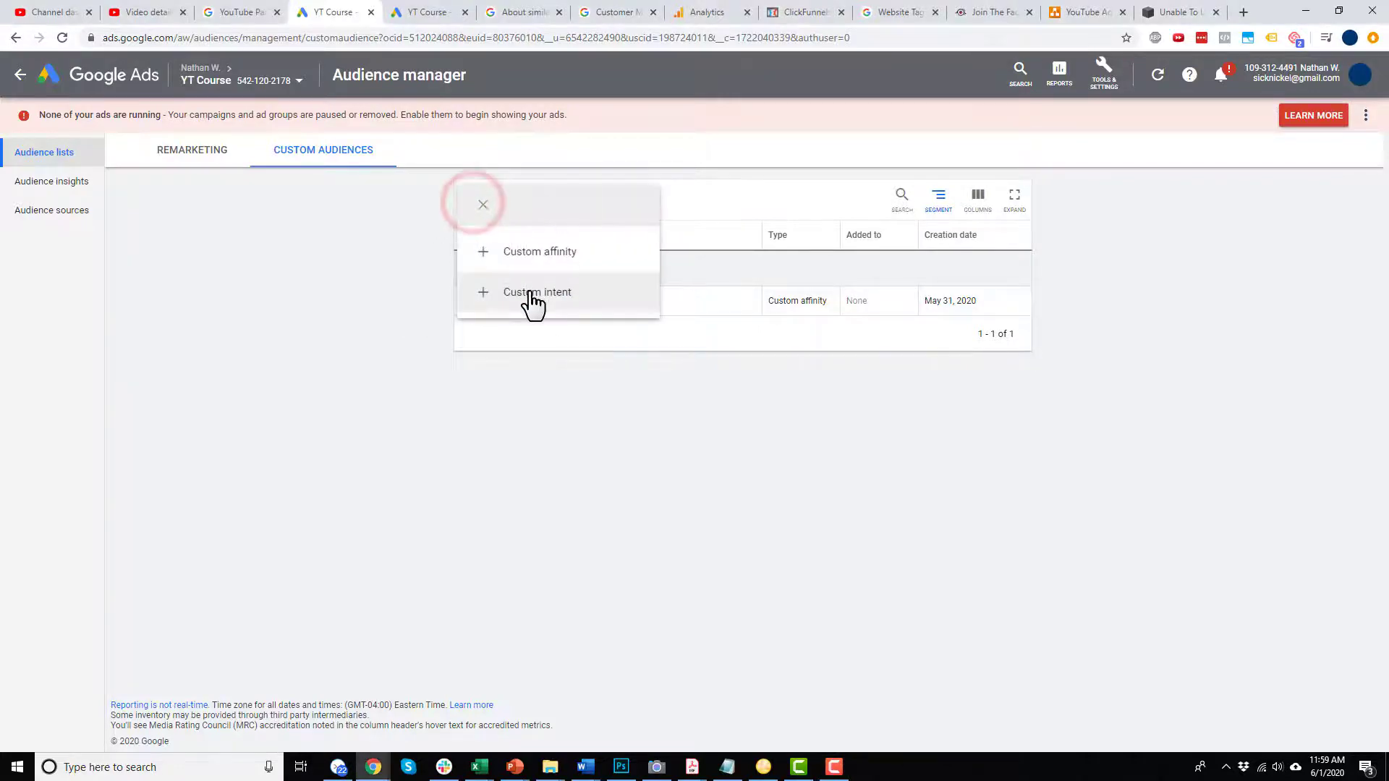
pyautogui.click(541, 299)
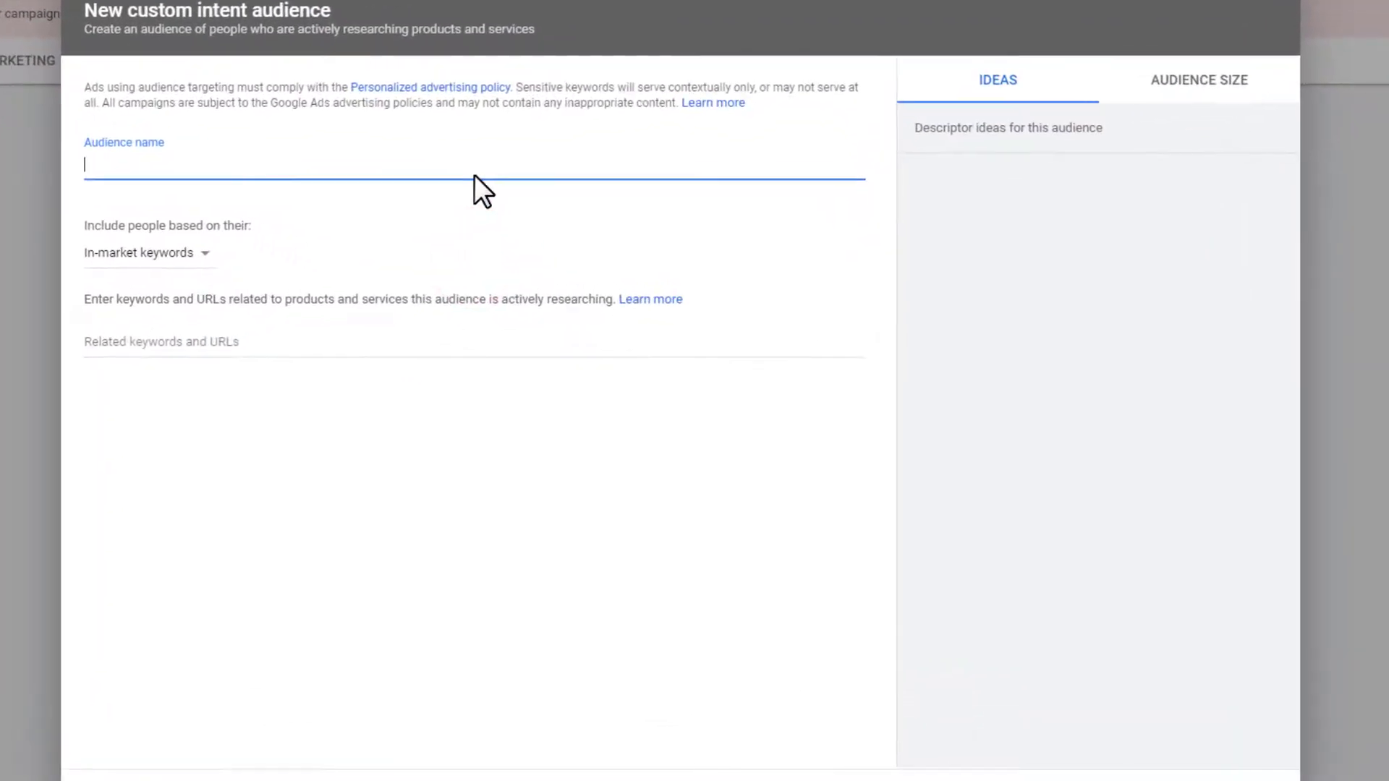
pyautogui.write('CI - Digital Marketing')
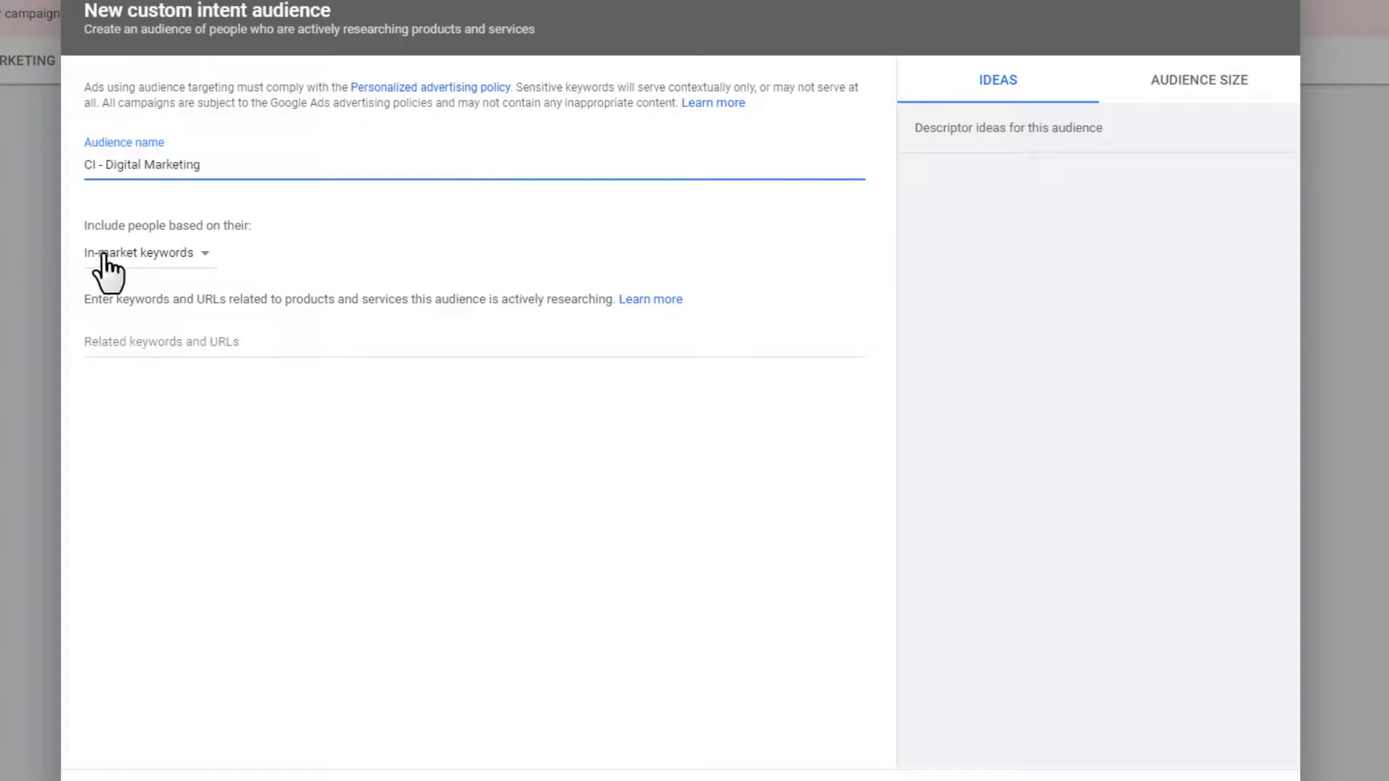
pyautogui.click(184, 259)
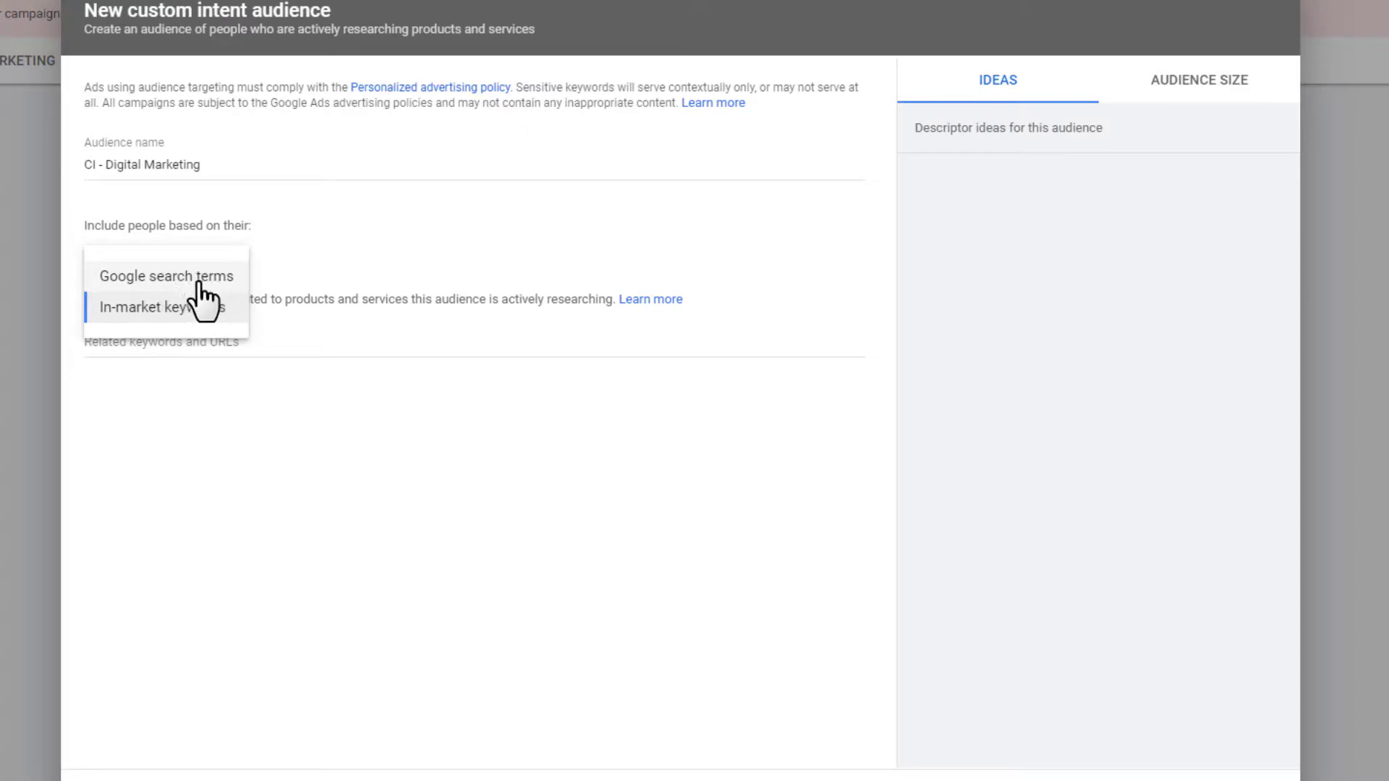
# Base 'CI - Digital Marketing' on Google search terms like 'sales funnel', then save it.
pyautogui.click(203, 280)
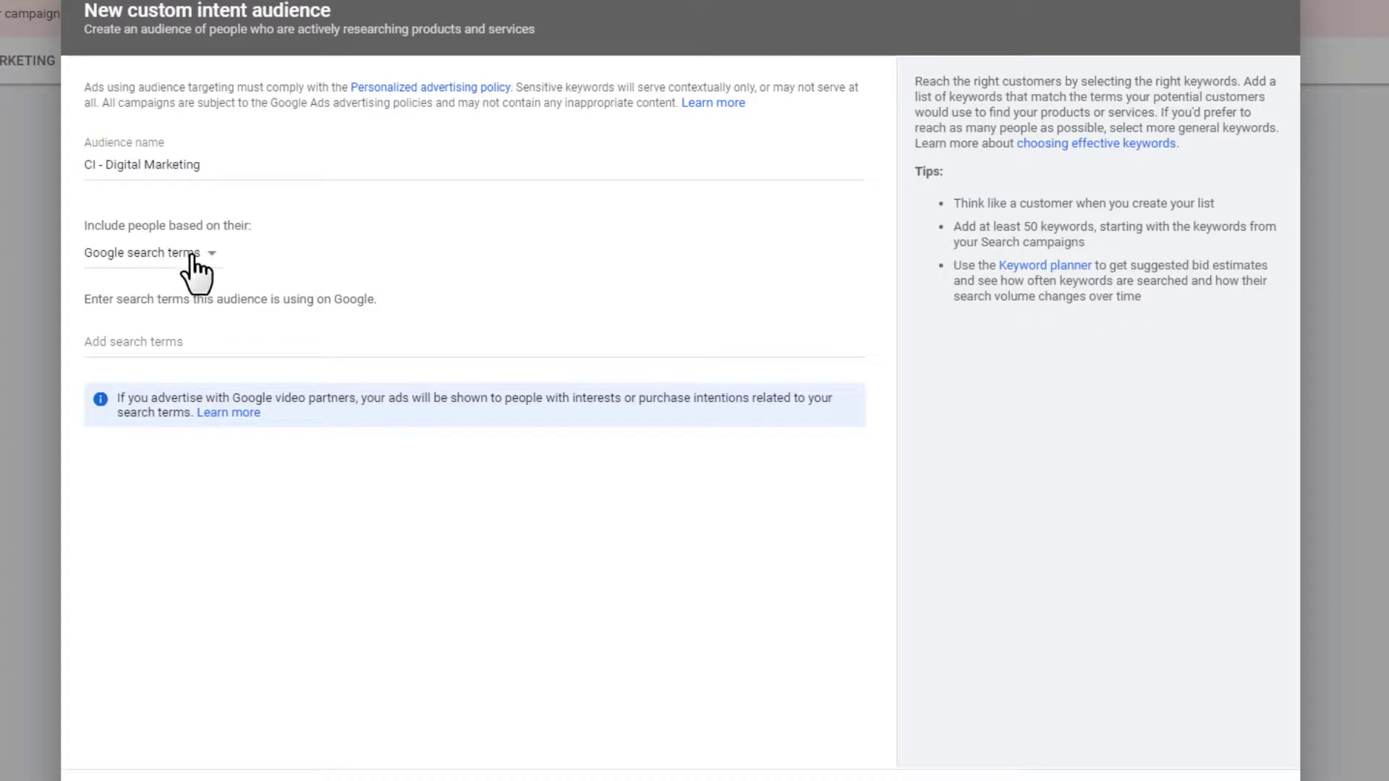
pyautogui.click(173, 343)
pyautogui.click(196, 343)
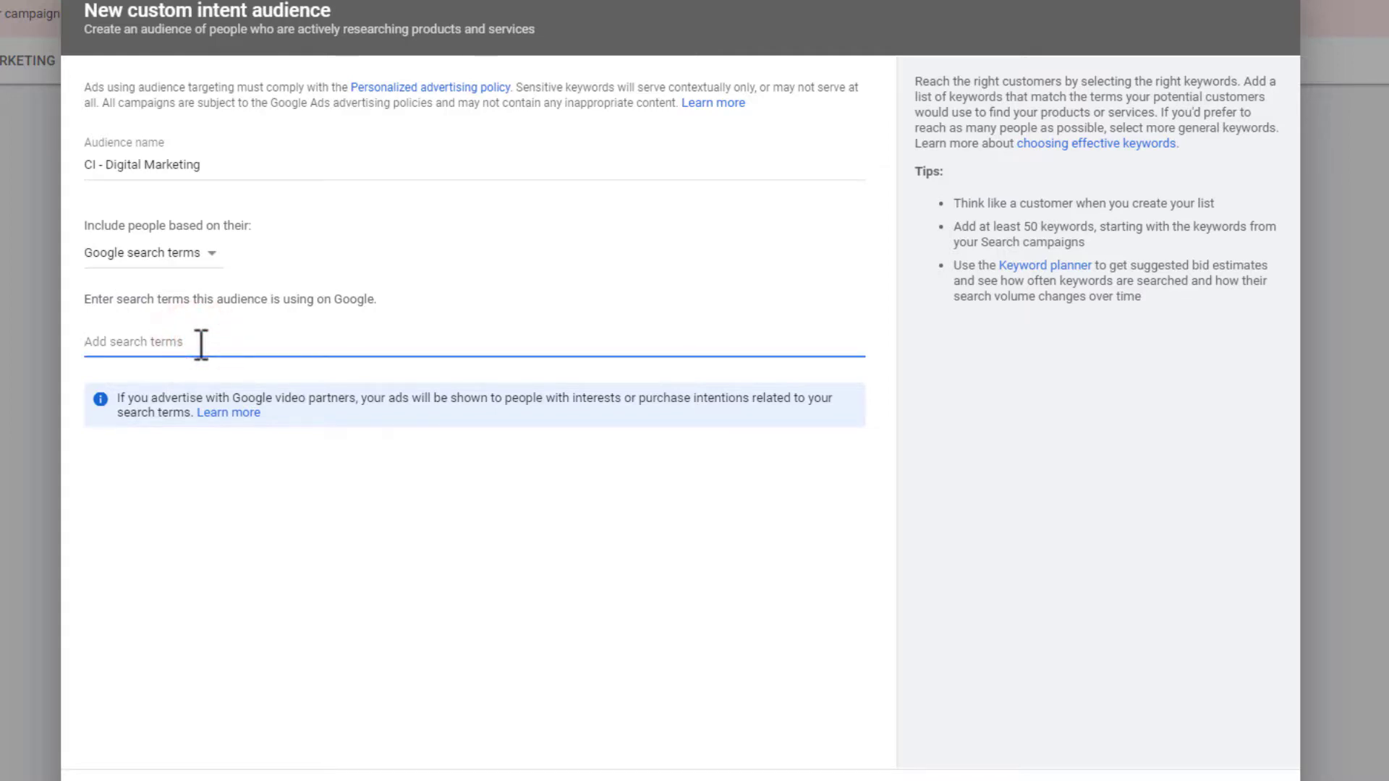
pyautogui.write('sales funnel')
pyautogui.write('s, paid advertising, digital marketing, leadpages, digitalmarketer, clickfunnels, activecampaign')
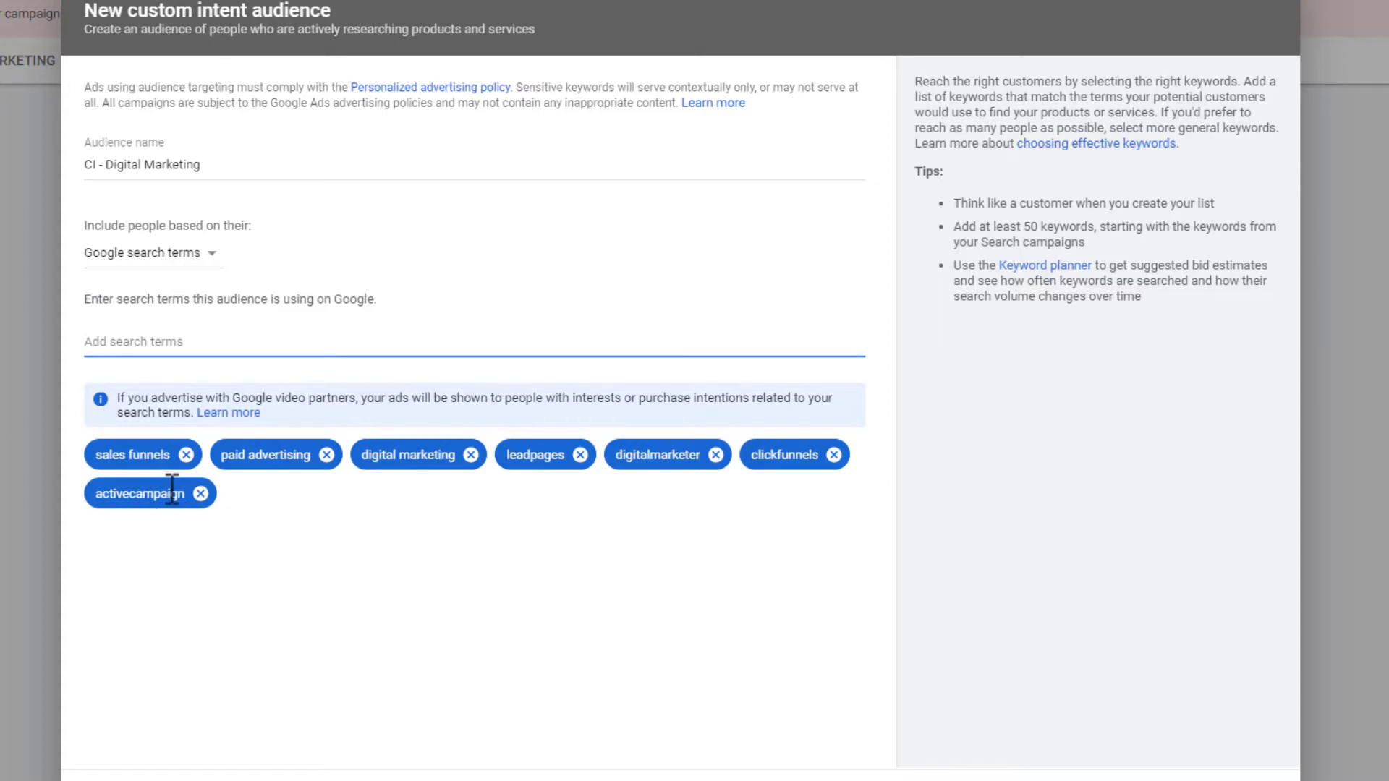
pyautogui.moveTo(954, 203); pyautogui.dragTo(1136, 228)
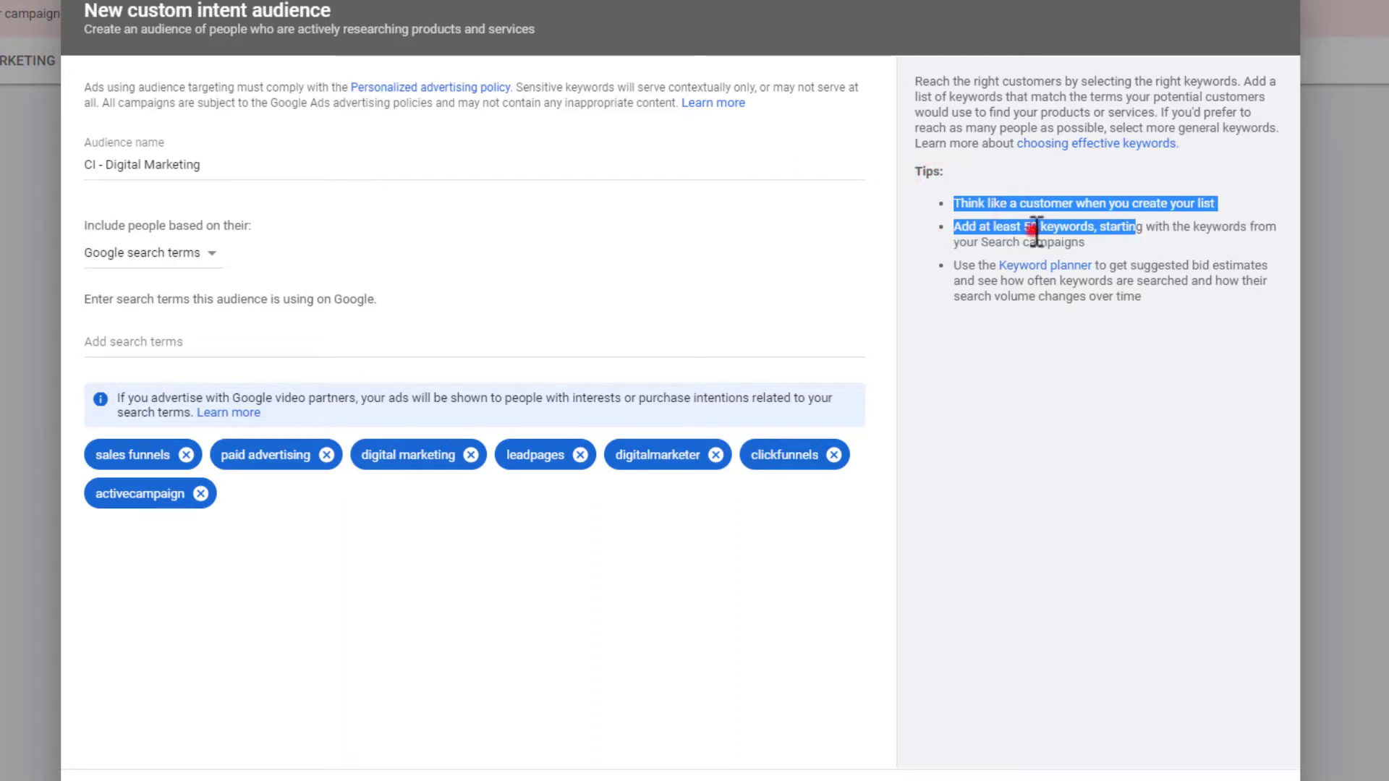
pyautogui.moveTo(1027, 227); pyautogui.dragTo(1145, 229)
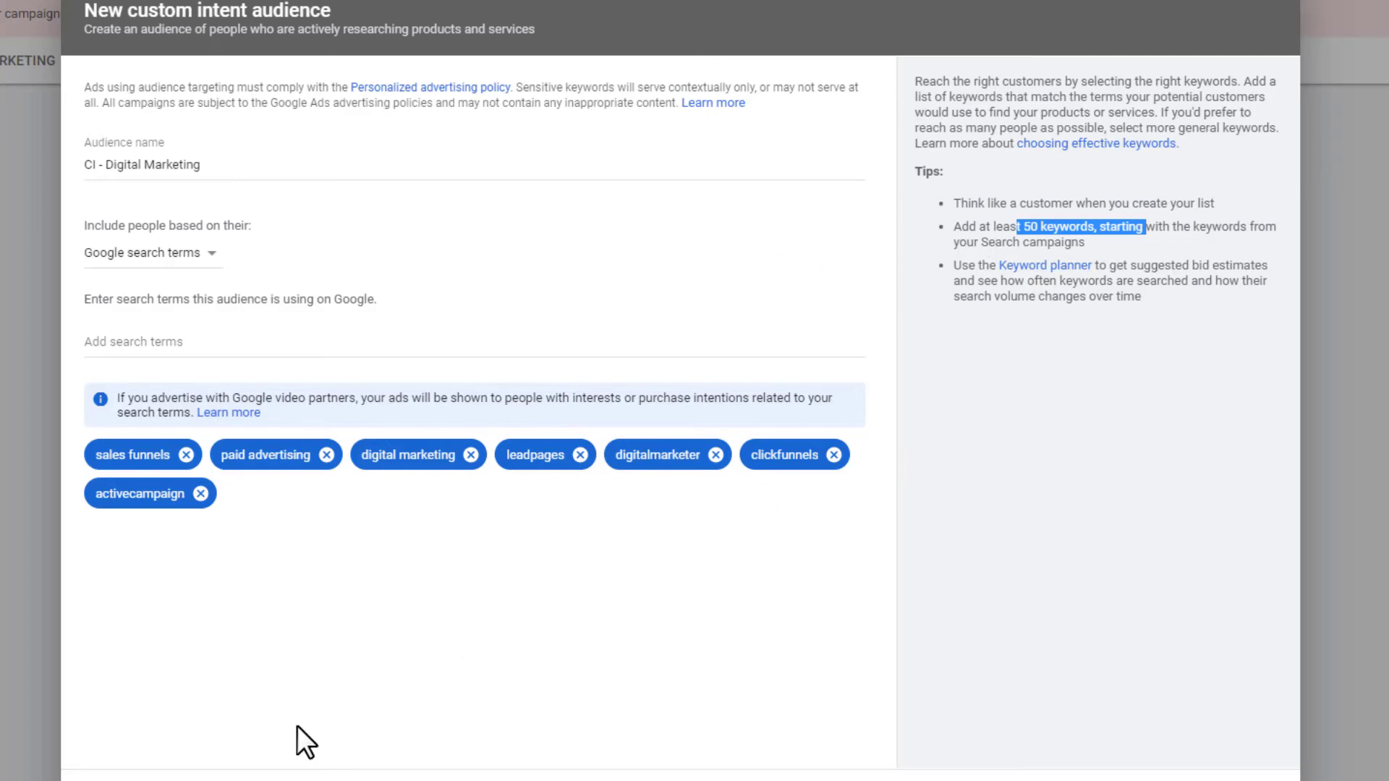
pyautogui.click(106, 779)
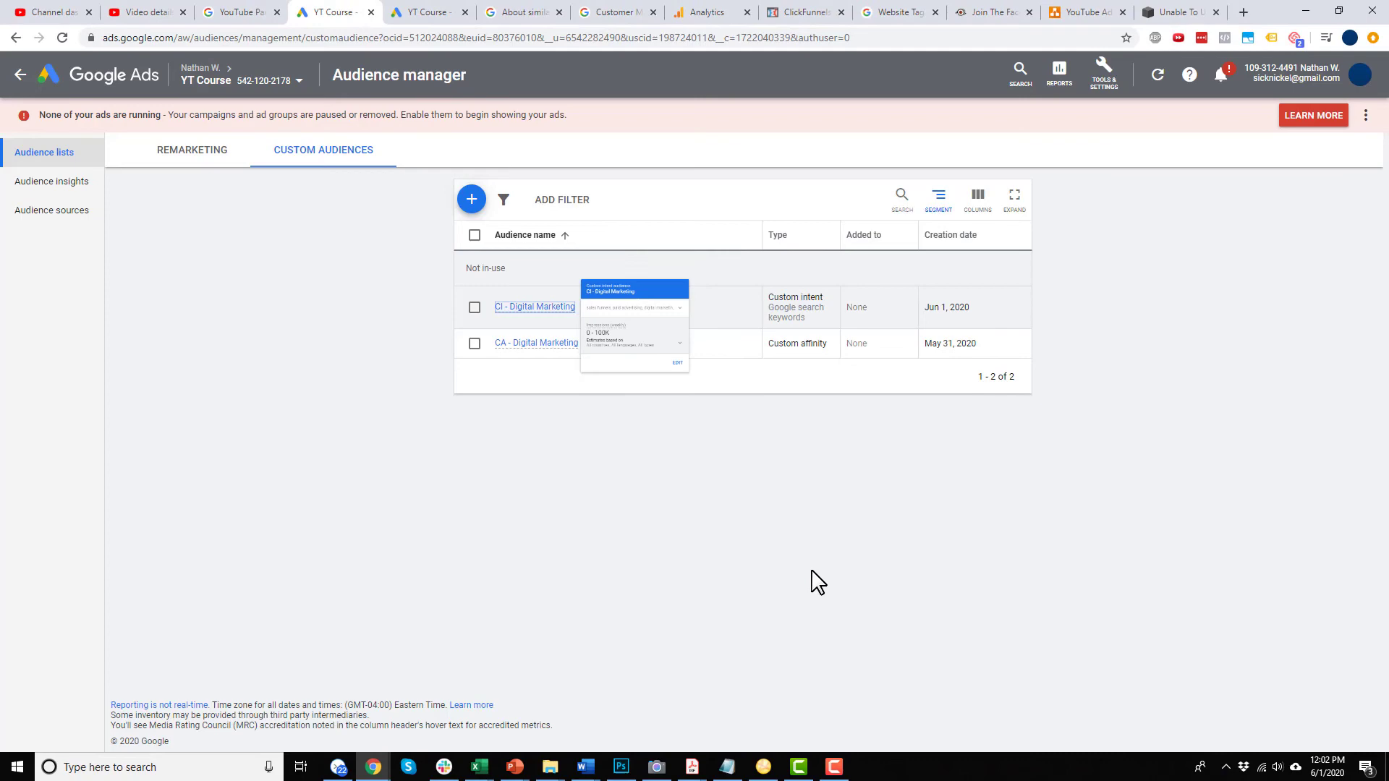
pyautogui.moveTo(538, 307)
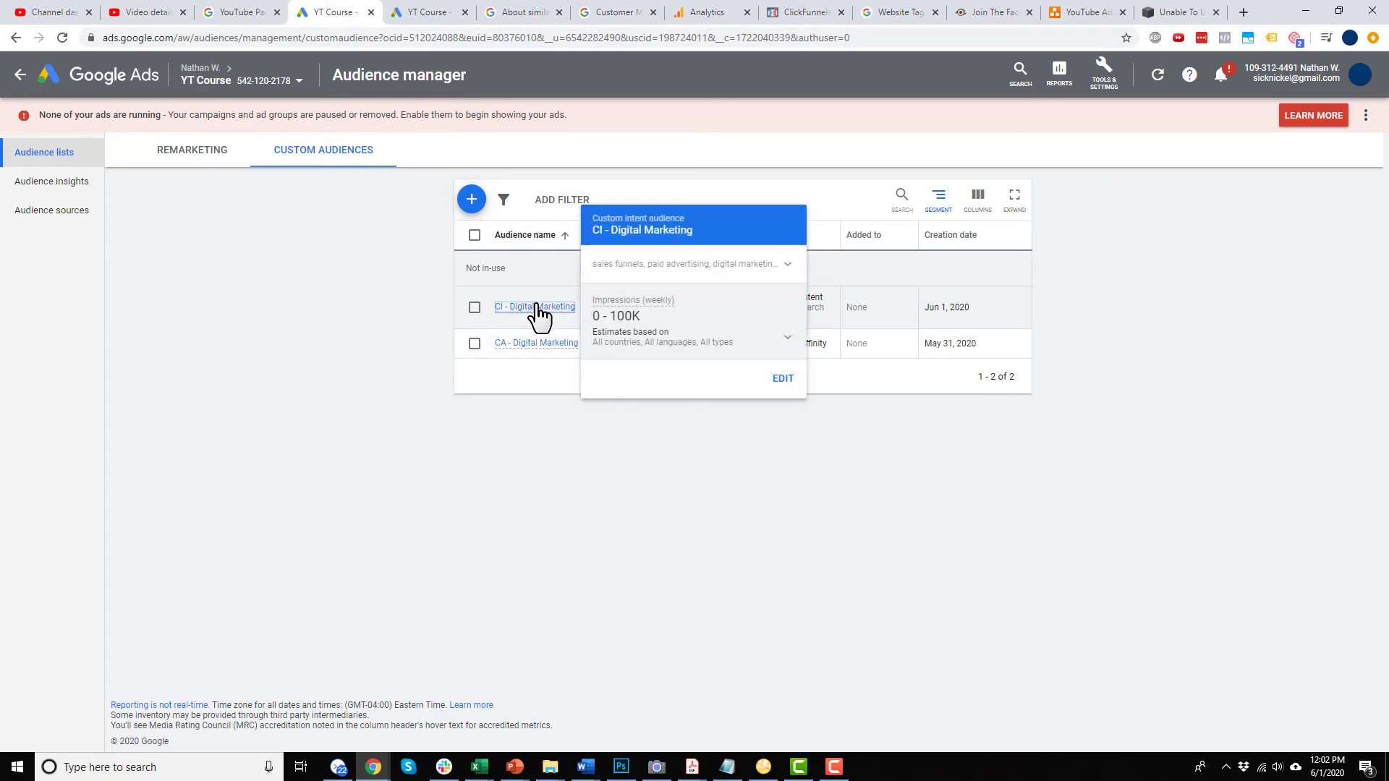